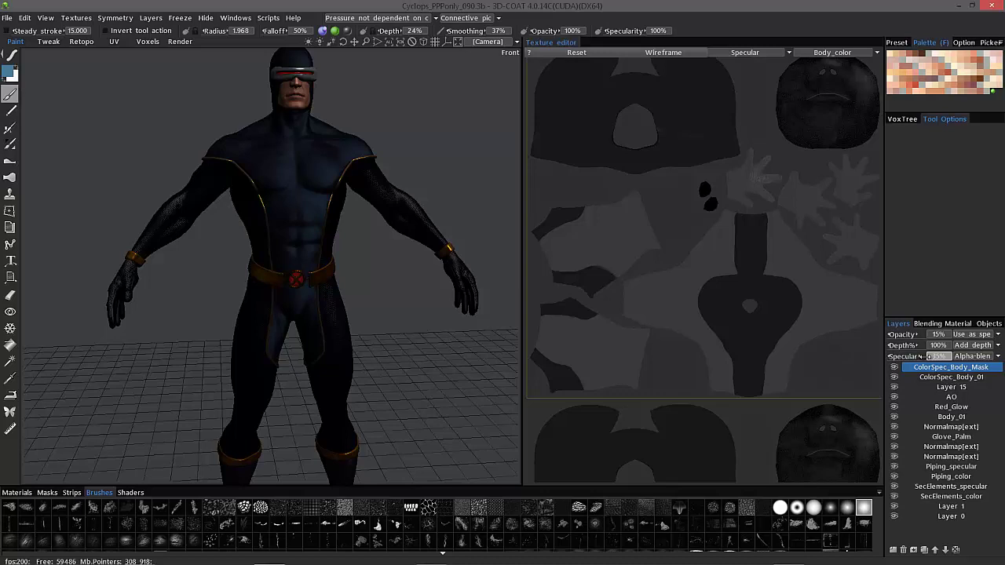
- Set the specular modulation of the ColorSpec_Body_Mask layer to 38%, keeping its alpha-blend mode
{"action": "left_click_drag", "start_coordinate": [905, 356], "coordinate": [901, 357]}
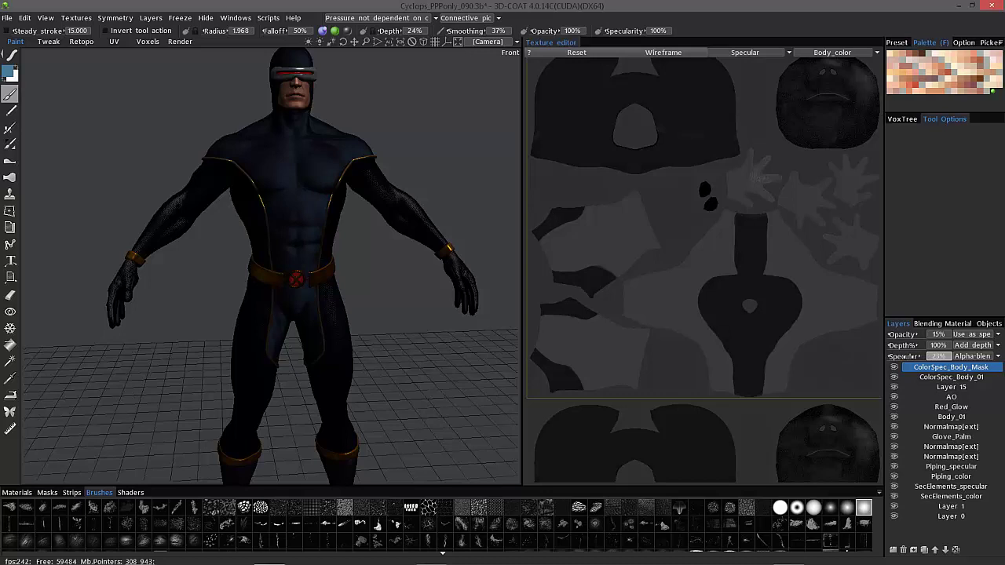
{"action": "left_click", "coordinate": [925, 357]}
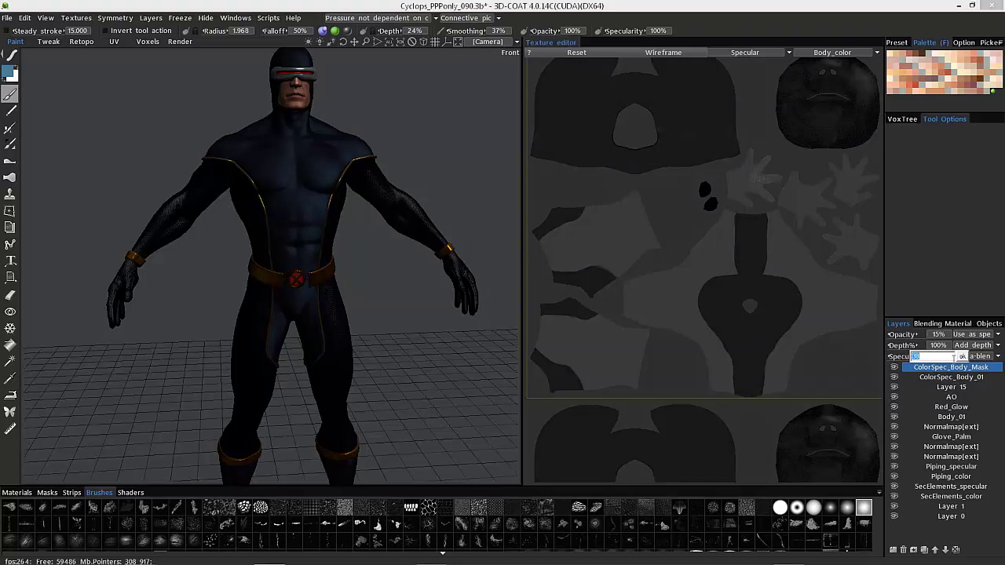
{"action": "left_click", "coordinate": [962, 357]}
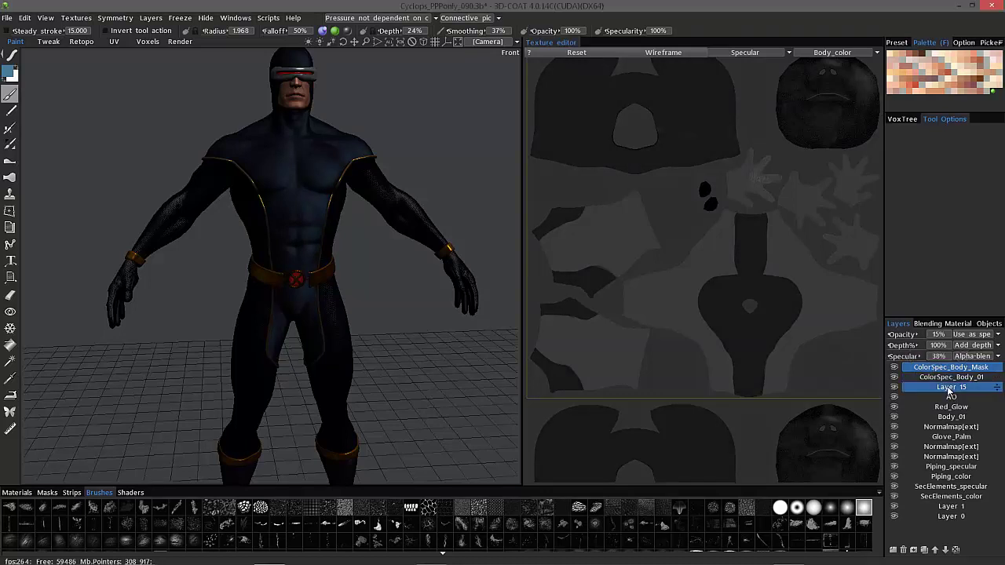
{"action": "left_click", "coordinate": [978, 356]}
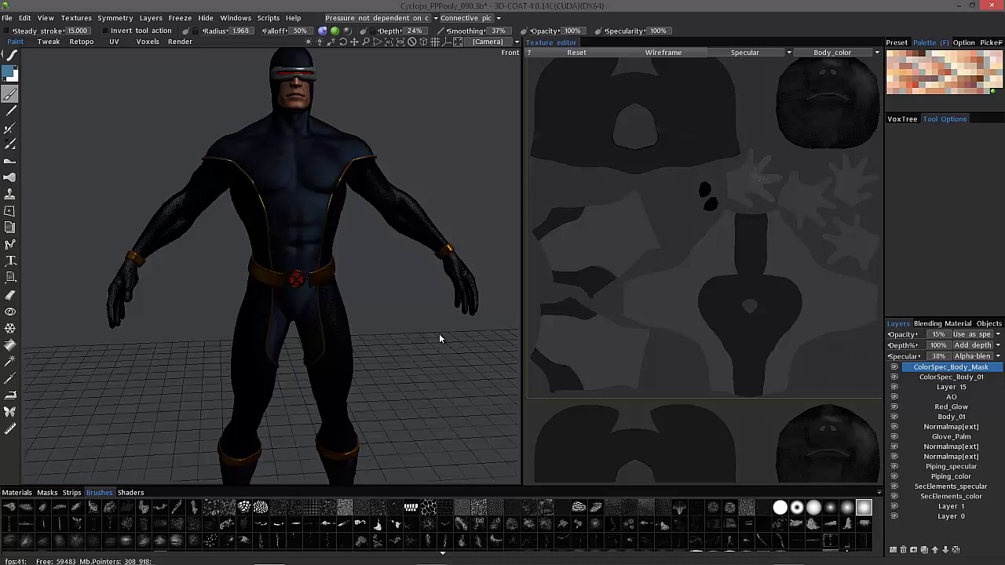
- Add a new layer above ColorSpec_Body_Mask and confirm the blue paint colour
{"action": "left_click", "coordinate": [895, 551]}
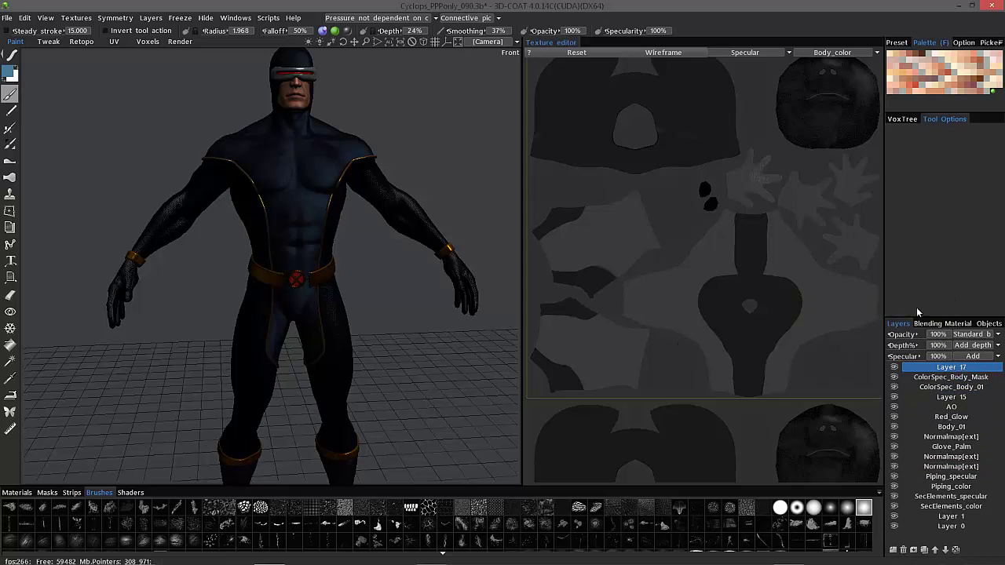
{"action": "mouse_move", "coordinate": [335, 36]}
{"action": "left_click", "coordinate": [9, 73]}
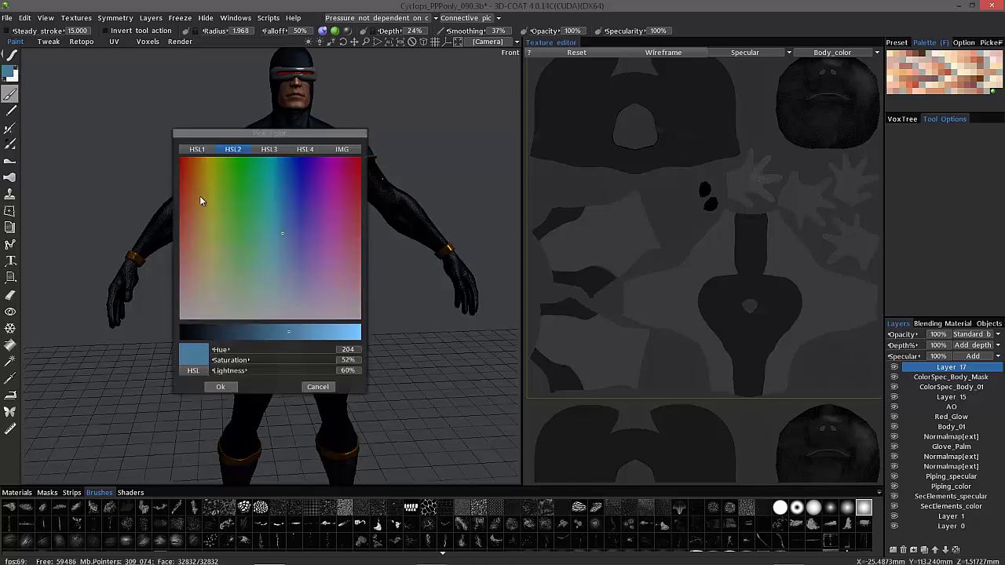
{"action": "left_click", "coordinate": [220, 387]}
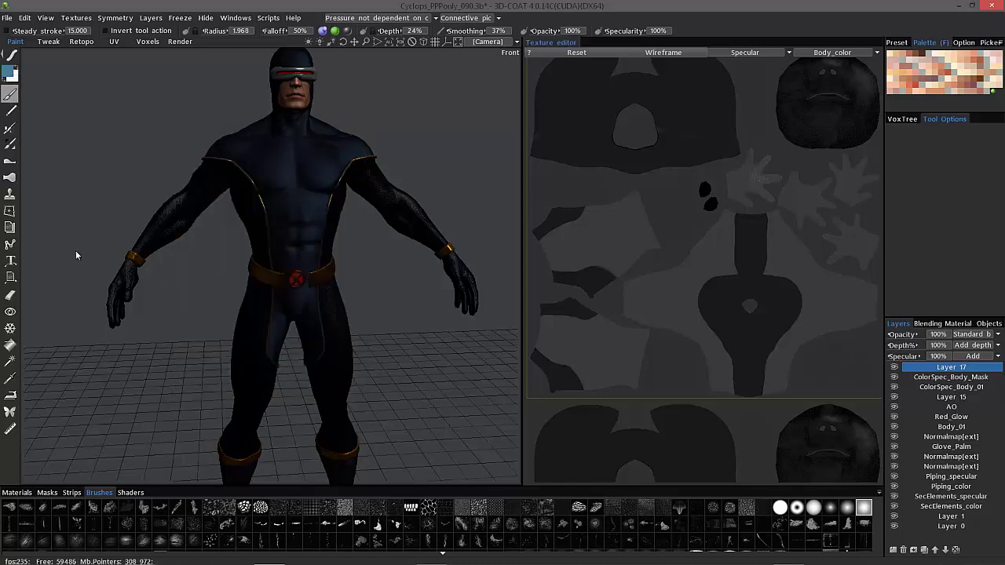
- Fill both arms between shoulder piping and wrist bands with blue using a closed shape, with depth off and 100% opacity and specularity
{"action": "left_click", "coordinate": [8, 55]}
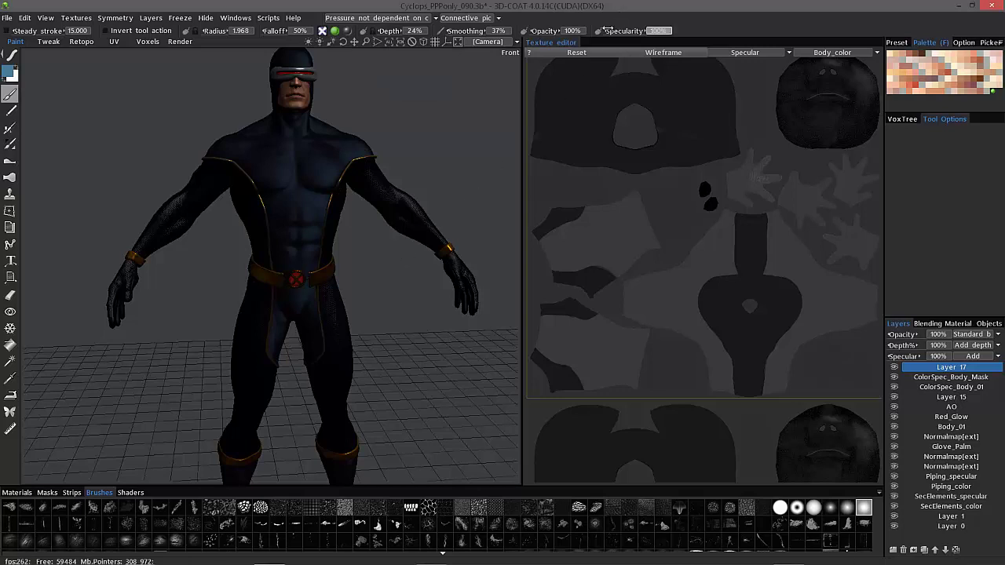
{"action": "left_click", "coordinate": [572, 30]}
{"action": "key", "text": "Tab"}
{"action": "key", "text": "Return"}
{"action": "mouse_move", "coordinate": [406, 263]}
{"action": "left_mouse_down"}
{"action": "mouse_move", "coordinate": [442, 215]}
{"action": "mouse_move", "coordinate": [388, 269]}
{"action": "left_mouse_up"}
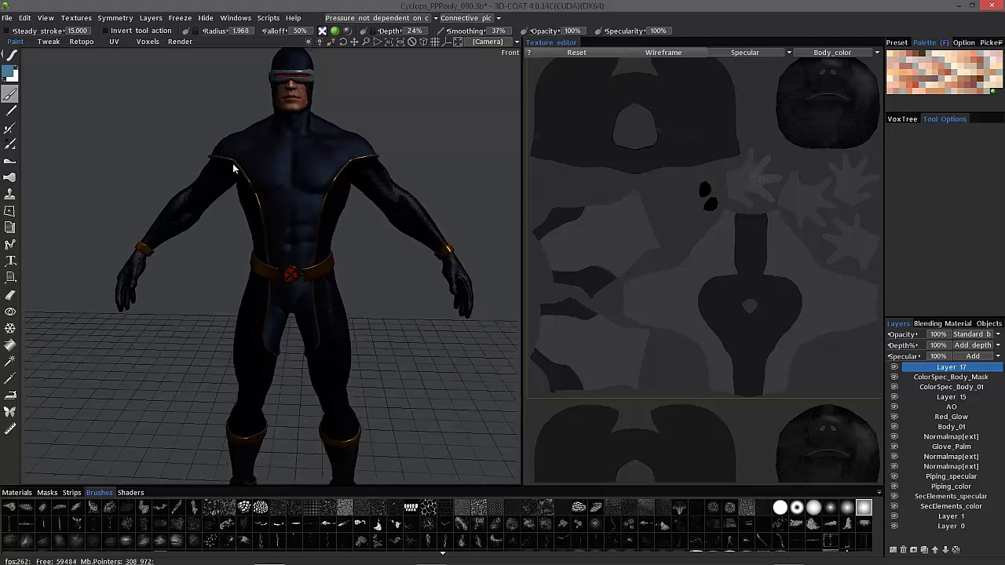
{"action": "mouse_move", "coordinate": [11, 53]}
{"action": "mouse_move", "coordinate": [407, 256]}
{"action": "left_mouse_down"}
{"action": "mouse_move", "coordinate": [413, 160]}
{"action": "mouse_move", "coordinate": [404, 246]}
{"action": "mouse_move", "coordinate": [424, 239]}
{"action": "left_mouse_up"}
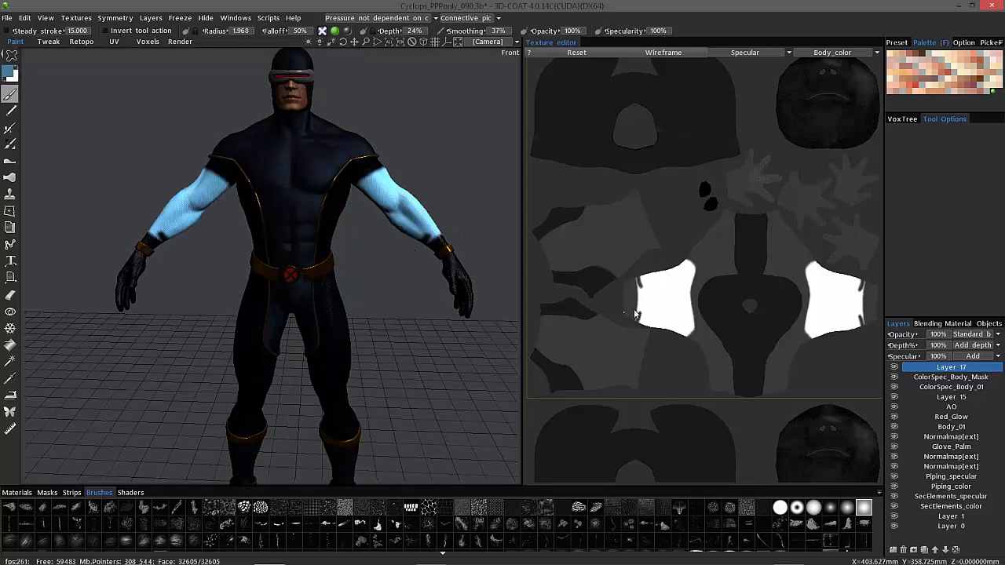
- Check the painted arm areas in the Color texture view, and return the texture editor to the Specular view
{"action": "left_click", "coordinate": [745, 52]}
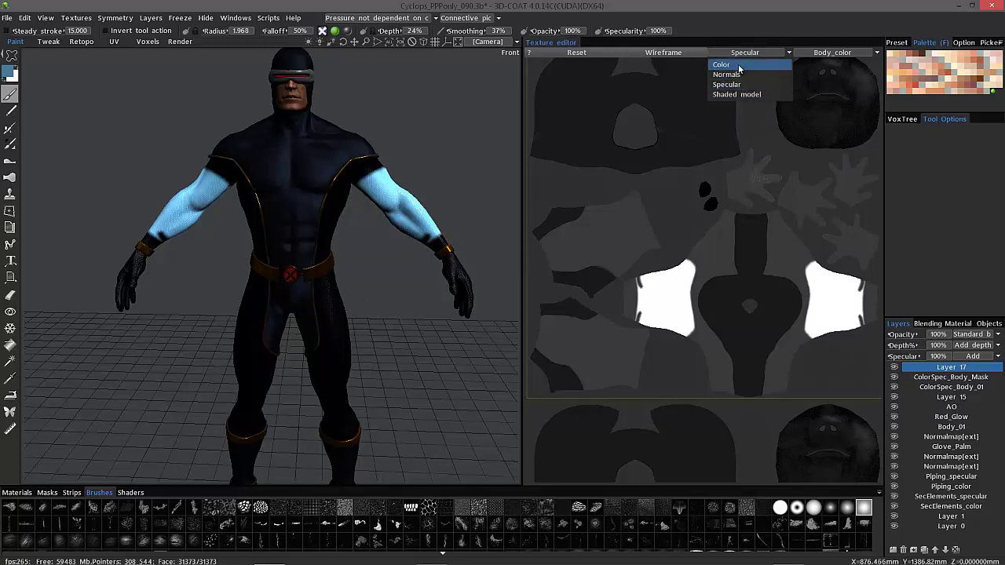
{"action": "left_click", "coordinate": [738, 64]}
{"action": "left_click", "coordinate": [742, 52]}
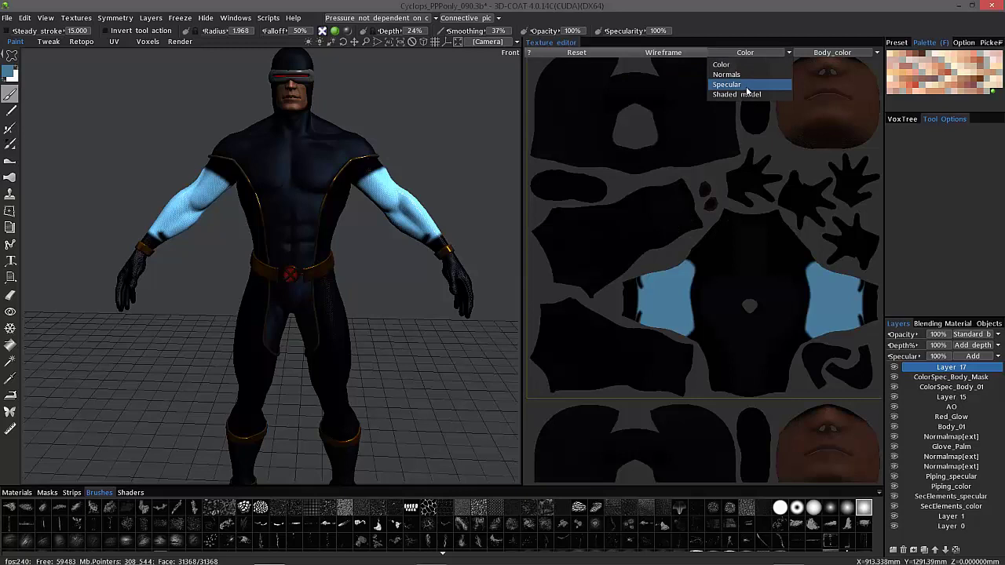
{"action": "left_click", "coordinate": [742, 84]}
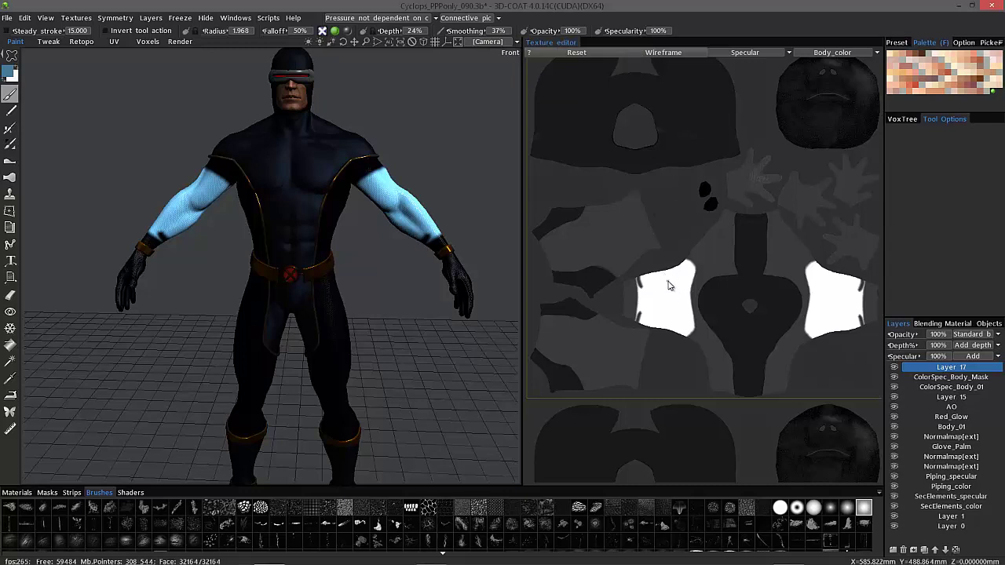
{"action": "left_click", "coordinate": [10, 297]}
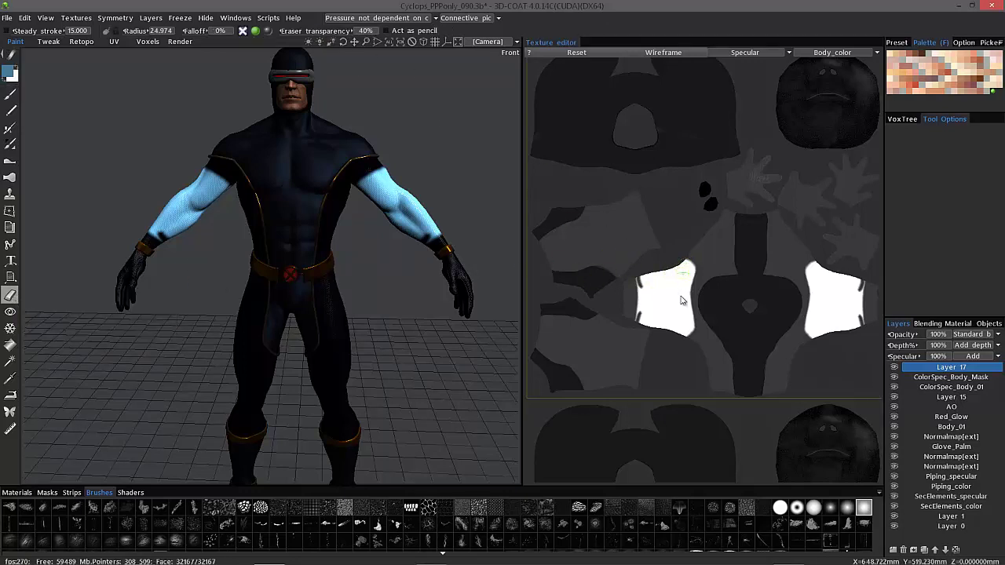
{"action": "left_click", "coordinate": [9, 95]}
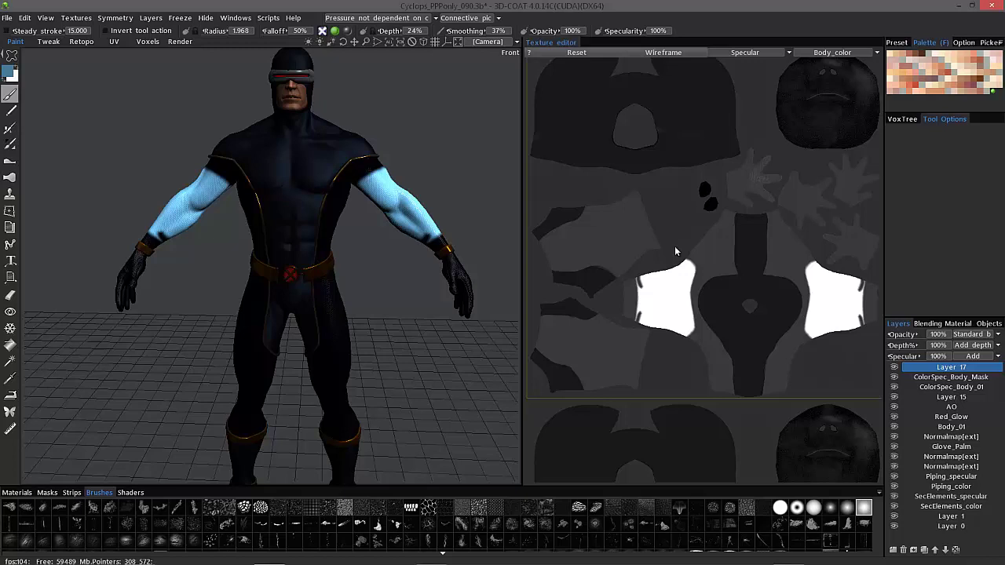
{"action": "left_click", "coordinate": [650, 33]}
{"action": "left_click_drag", "start_coordinate": [620, 31], "coordinate": [741, 32]}
- Switch to the Eraser and set its transparency to 50%
{"action": "left_click", "coordinate": [10, 295]}
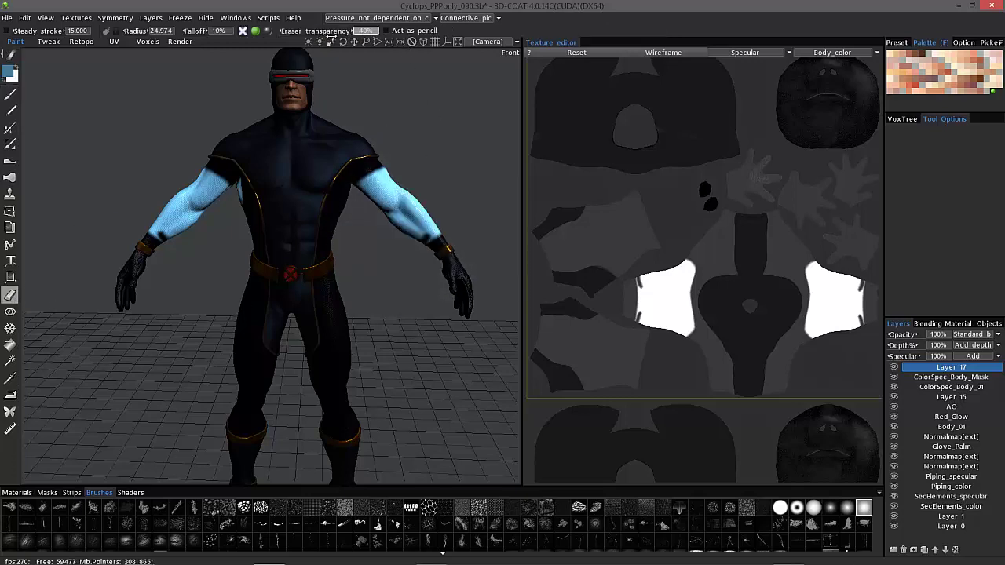
{"action": "left_click_drag", "start_coordinate": [325, 31], "coordinate": [412, 37]}
{"action": "left_click_drag", "start_coordinate": [334, 31], "coordinate": [227, 34]}
{"action": "left_click", "coordinate": [366, 30]}
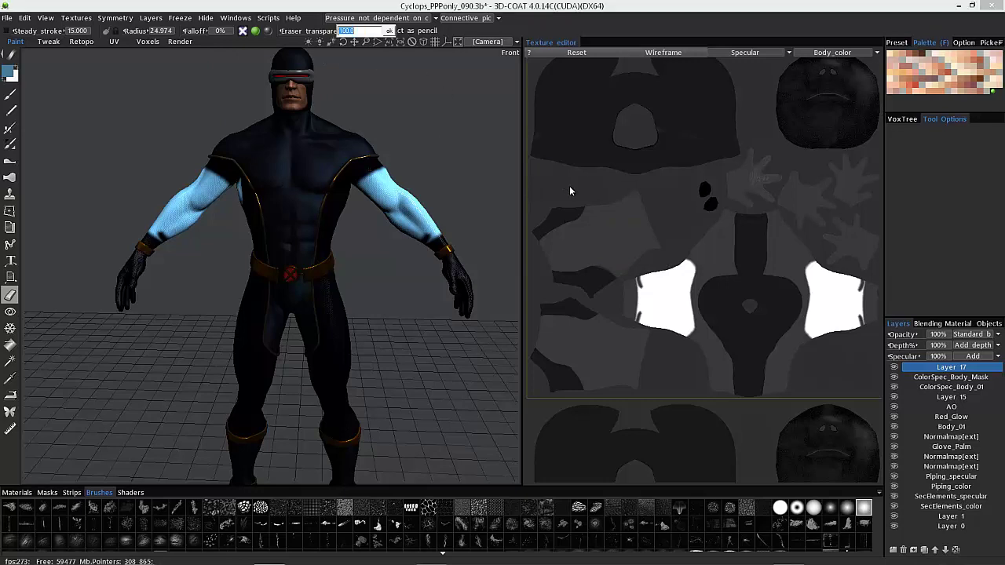
{"action": "type", "text": "50"}
{"action": "key", "text": "Return"}
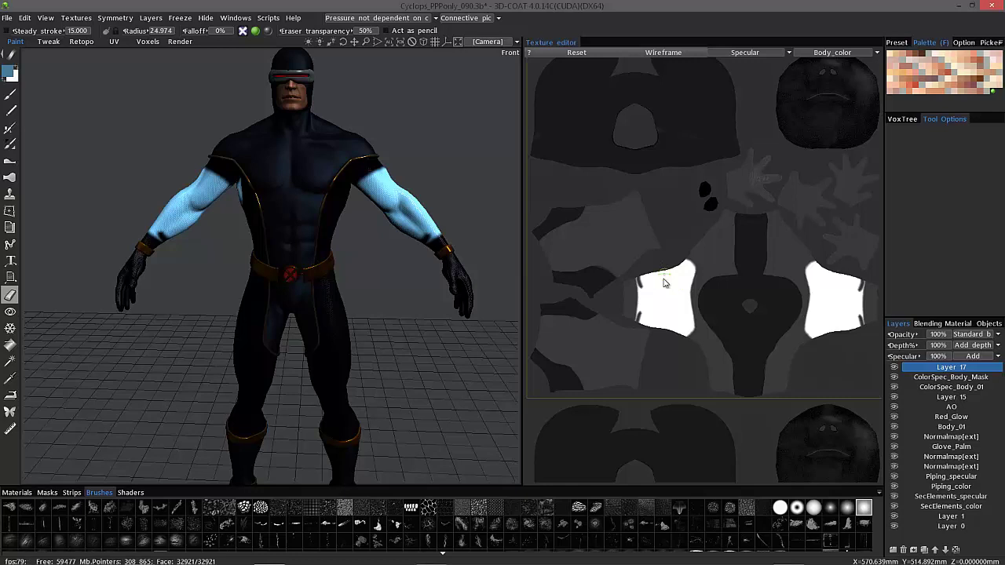
- Partially erase a patch on one arm's texture island and stamp a cobbled alpha pattern into the other arm's island
{"action": "mouse_move", "coordinate": [664, 291]}
{"action": "left_mouse_down"}
{"action": "mouse_move", "coordinate": [675, 286]}
{"action": "mouse_move", "coordinate": [665, 304]}
{"action": "left_mouse_up"}
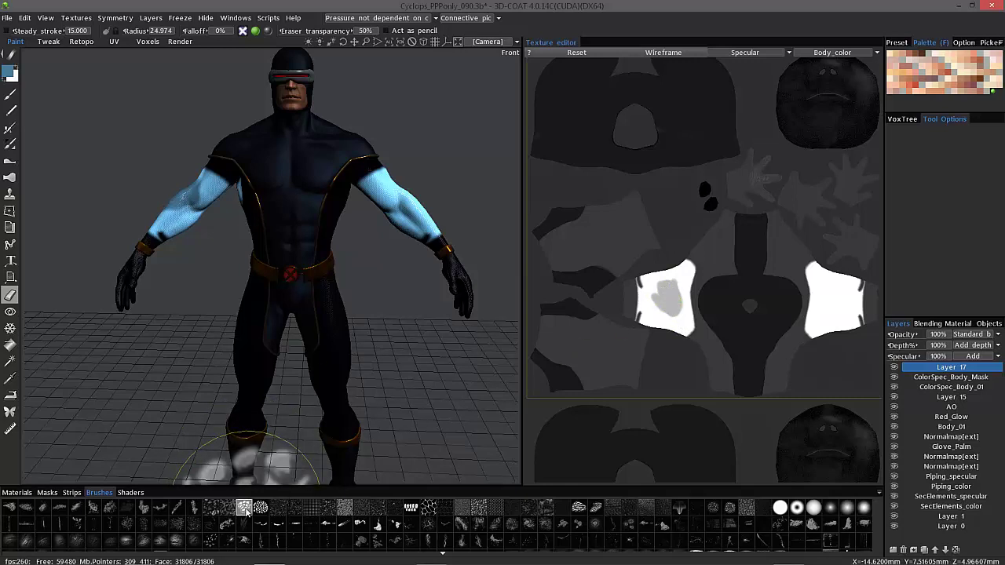
{"action": "mouse_move", "coordinate": [10, 57]}
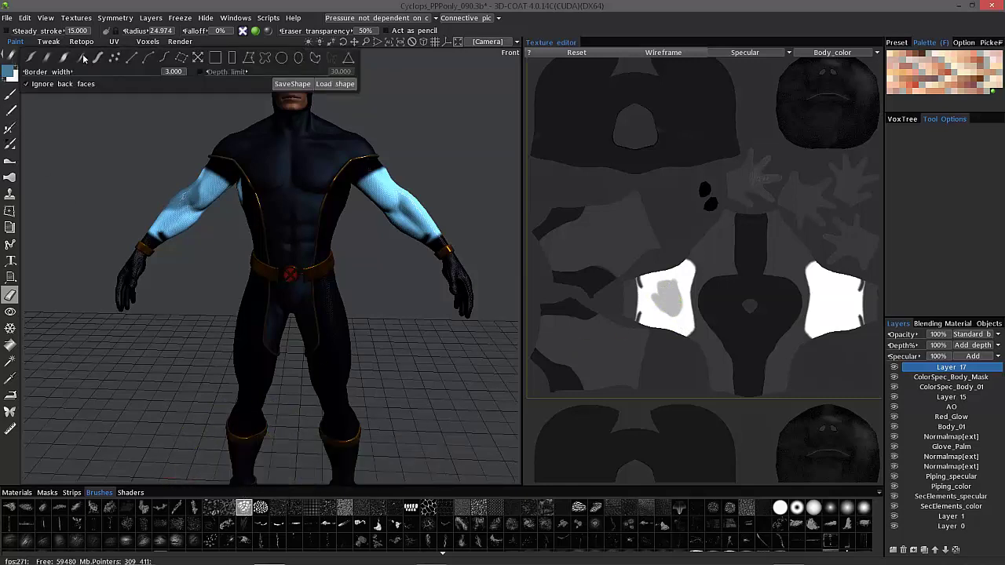
{"action": "left_click", "coordinate": [181, 60]}
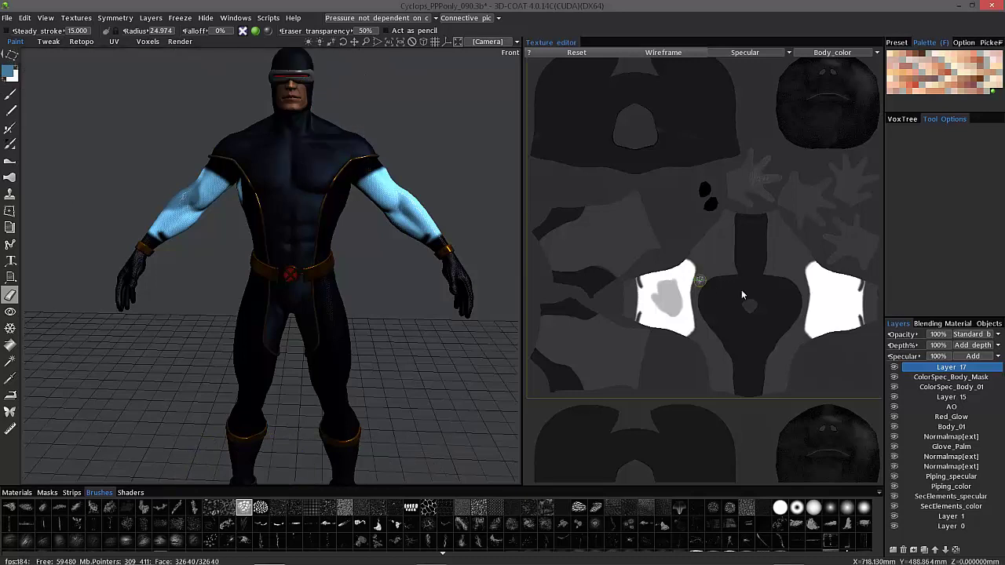
{"action": "left_click_drag", "start_coordinate": [831, 299], "coordinate": [849, 304]}
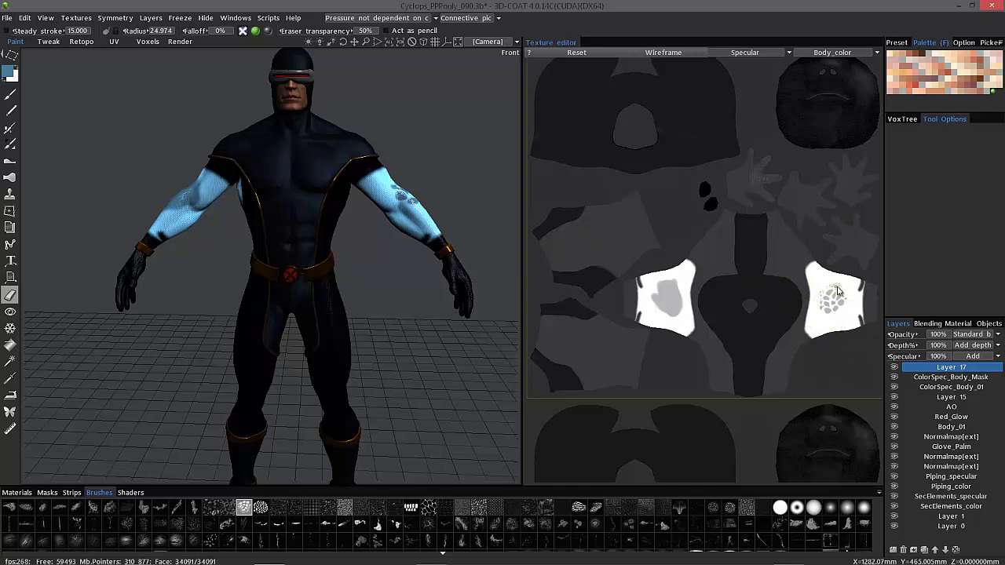
- Delete the test layer, Layer 17, with its arm painting
{"action": "left_click", "coordinate": [970, 357]}
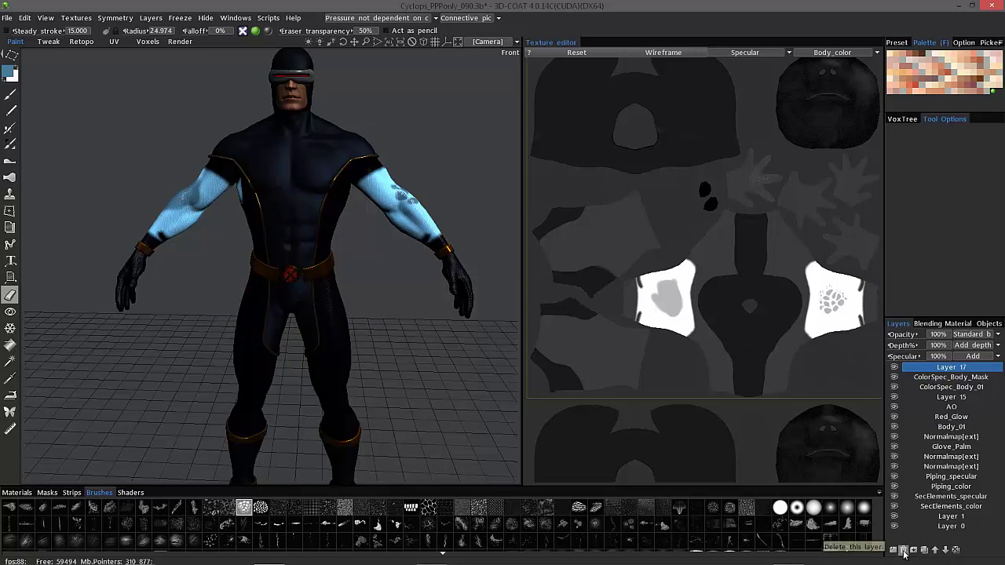
{"action": "left_click", "coordinate": [881, 544]}
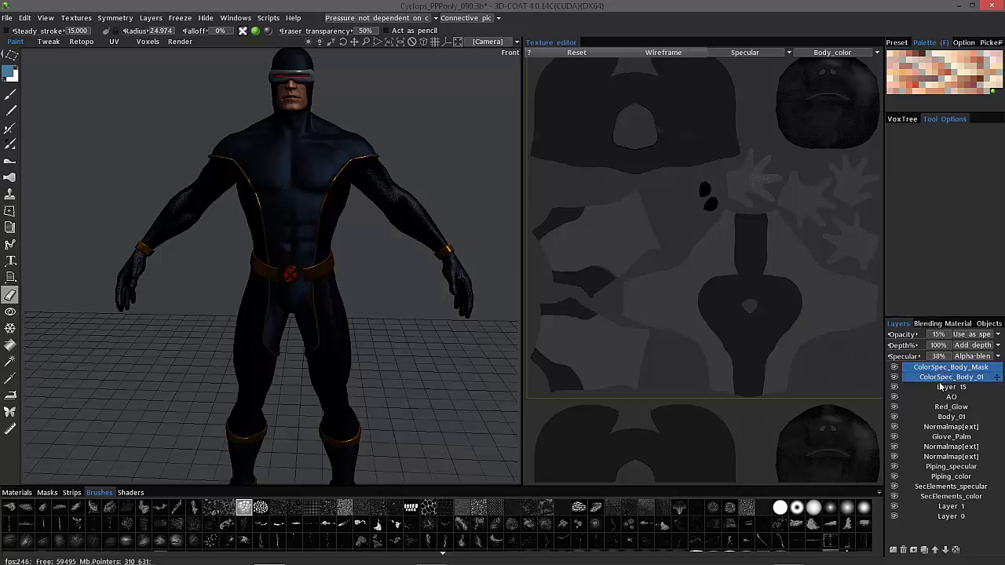
- Give the Eraser a soft round alpha and freehand stroke mode, and reduce its radius to about 3.23 over the chest
{"action": "scroll", "coordinate": [198, 251], "scroll_direction": "up", "scroll_amount": 8}
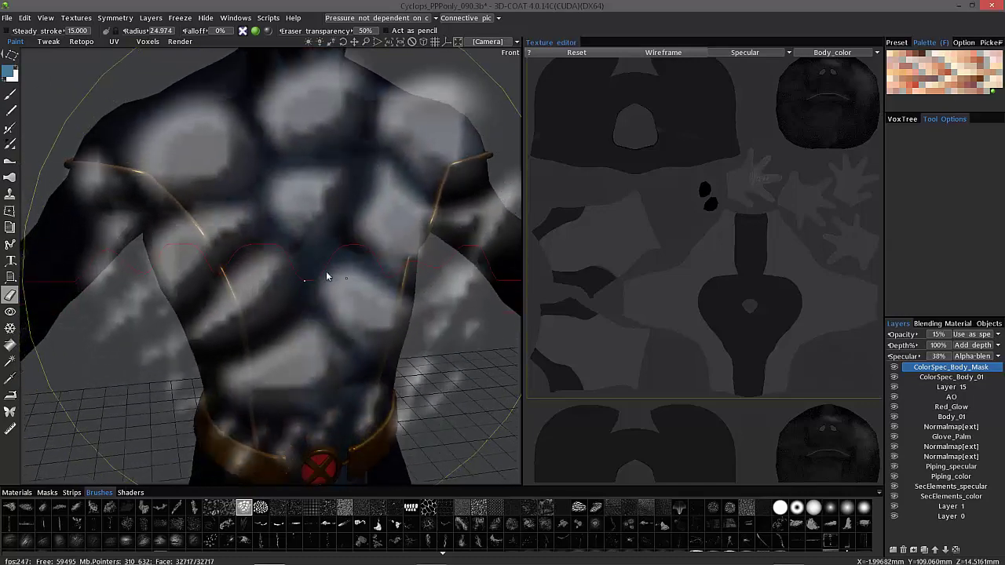
{"action": "right_click_drag", "start_coordinate": [327, 276], "coordinate": [90, 285]}
{"action": "middle_click_drag", "start_coordinate": [330, 212], "coordinate": [387, 360], "text": "alt"}
{"action": "scroll", "coordinate": [404, 431], "scroll_direction": "up", "scroll_amount": 3}
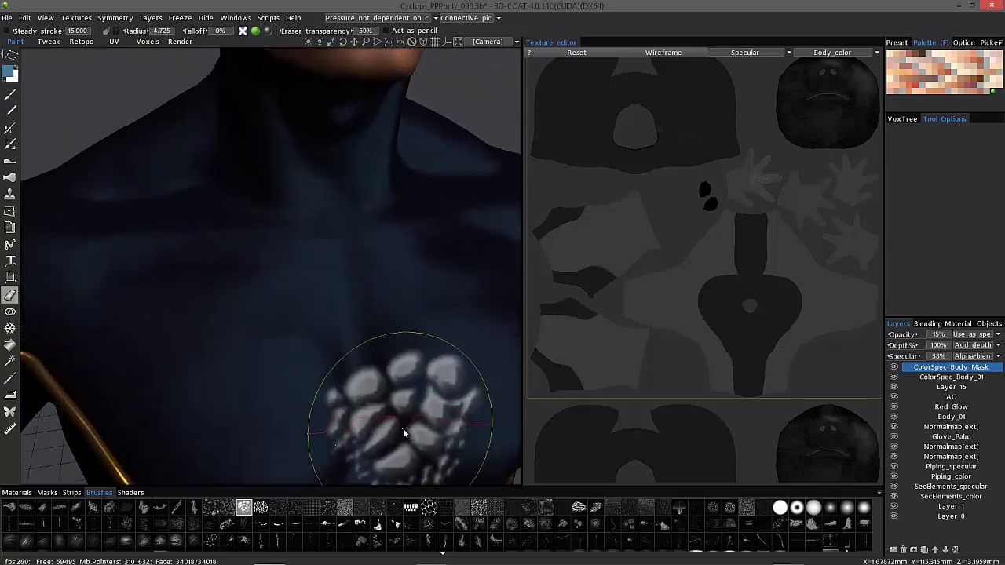
{"action": "scroll", "coordinate": [404, 430], "scroll_direction": "up", "scroll_amount": 4}
{"action": "scroll", "coordinate": [399, 436], "scroll_direction": "down", "scroll_amount": 2}
{"action": "middle_click_drag", "start_coordinate": [399, 445], "coordinate": [321, 359], "text": "alt"}
{"action": "scroll", "coordinate": [330, 342], "scroll_direction": "down", "scroll_amount": 1}
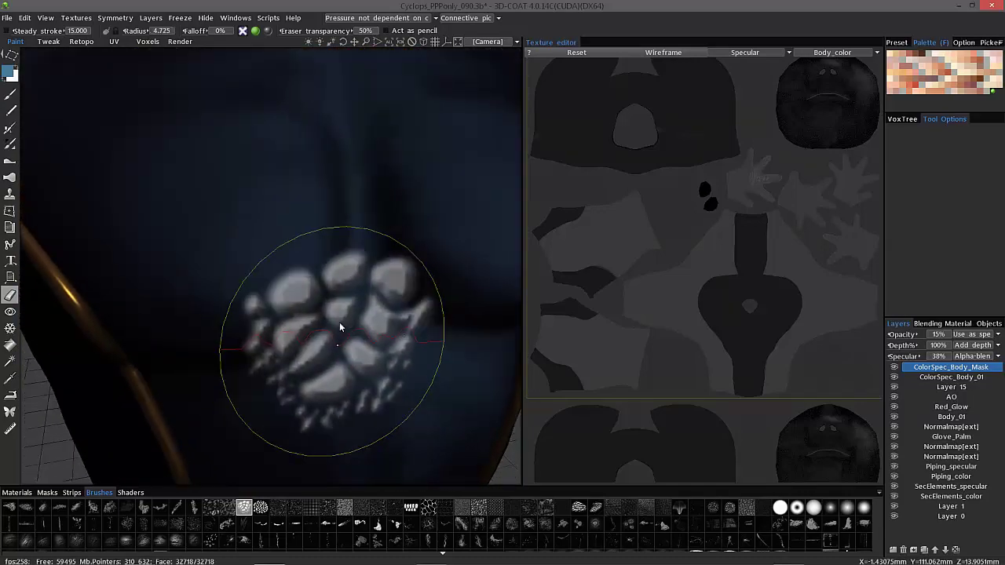
{"action": "mouse_move", "coordinate": [283, 232]}
{"action": "left_mouse_down", "text": "alt"}
{"action": "mouse_move", "coordinate": [334, 391]}
{"action": "mouse_move", "coordinate": [300, 359]}
{"action": "mouse_move", "coordinate": [267, 260]}
{"action": "mouse_move", "coordinate": [281, 327]}
{"action": "mouse_move", "coordinate": [322, 406]}
{"action": "mouse_move", "coordinate": [323, 382]}
{"action": "mouse_move", "coordinate": [364, 318]}
{"action": "left_mouse_up", "text": "alt"}
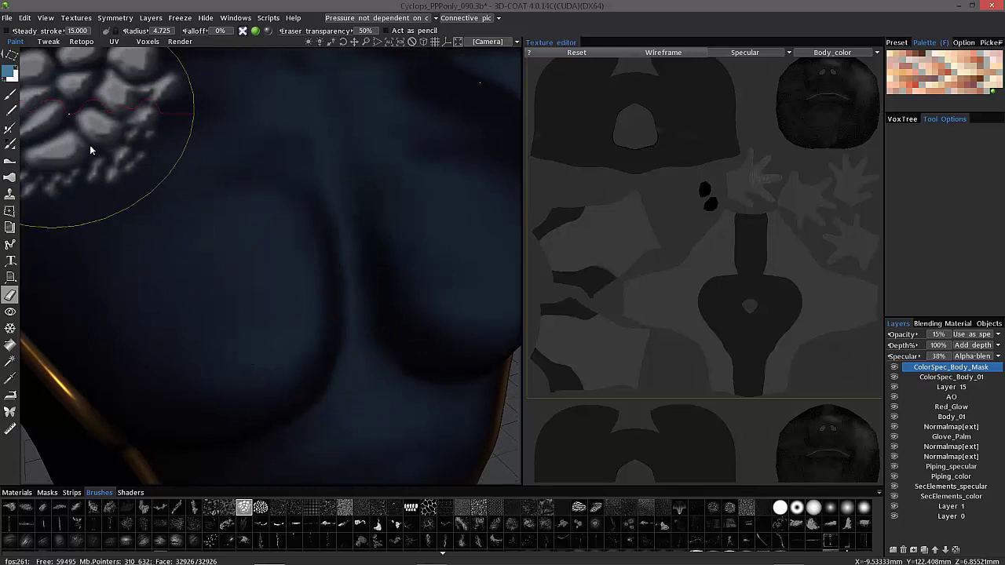
{"action": "left_click", "coordinate": [864, 508]}
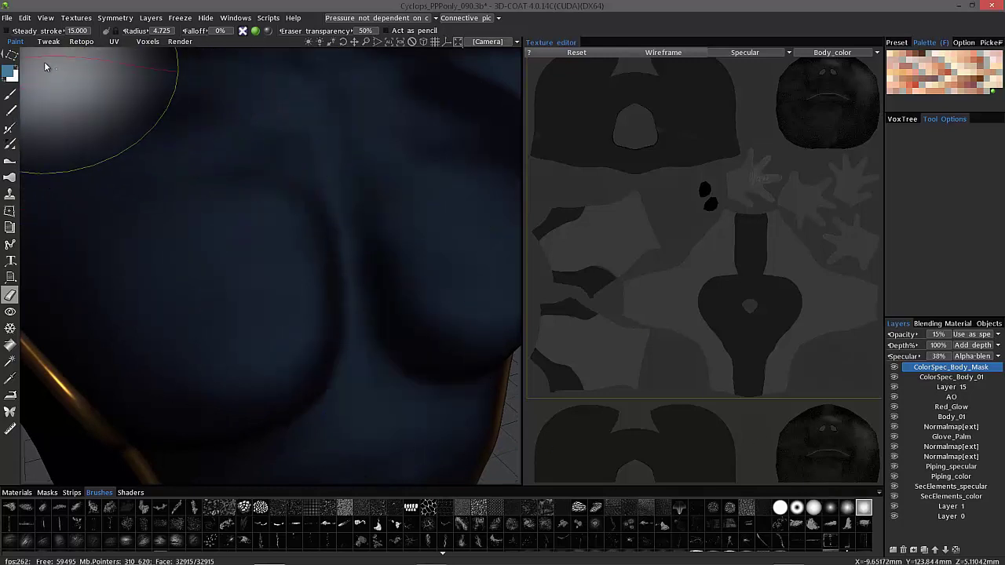
{"action": "left_click", "coordinate": [47, 58]}
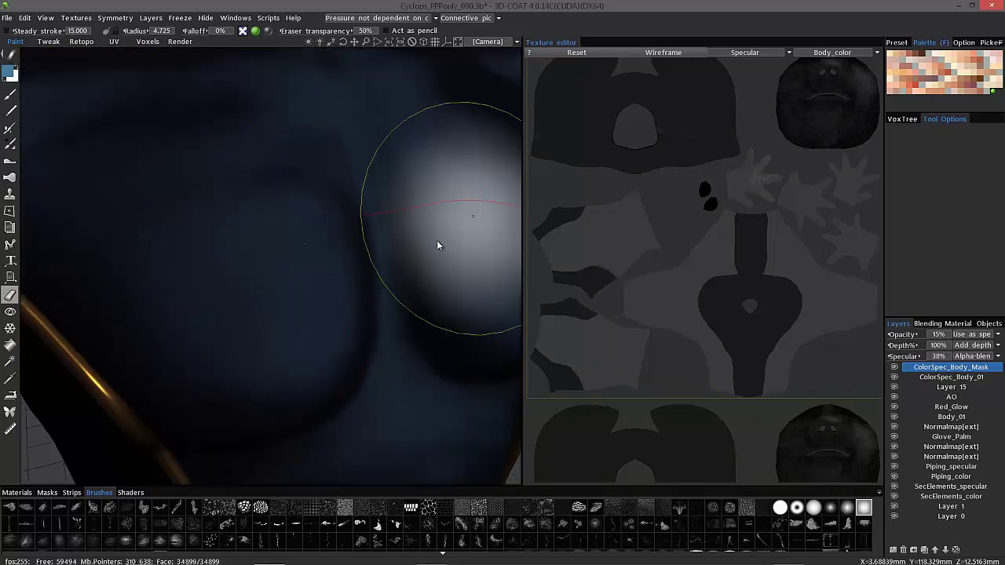
{"action": "right_click_drag", "start_coordinate": [376, 272], "coordinate": [348, 273]}
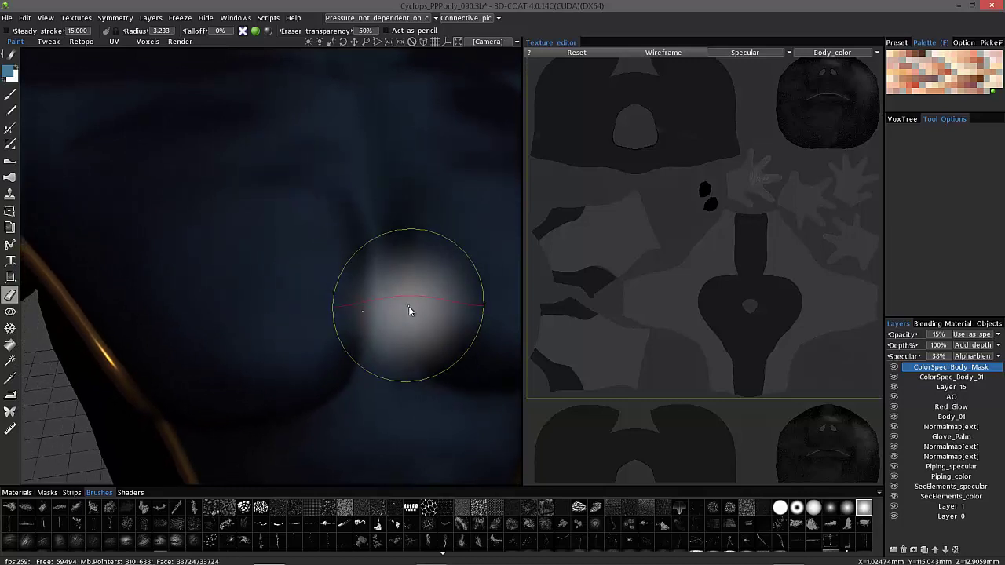
- Add a new empty layer at the top of the layer stack for painting on the chest
{"action": "left_click", "coordinate": [894, 551]}
{"action": "left_click_drag", "start_coordinate": [448, 185], "coordinate": [225, 189], "text": "alt"}
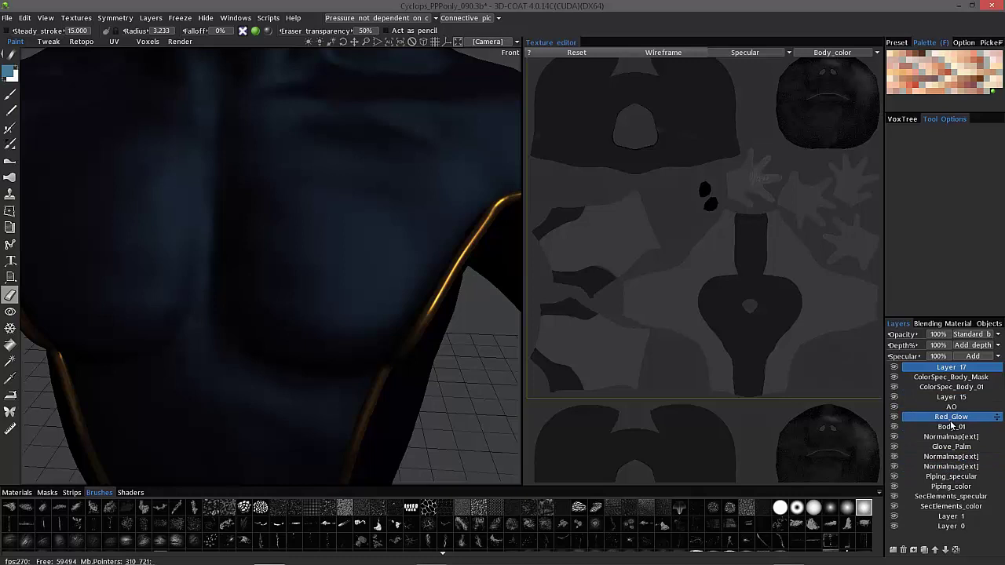
{"action": "left_click_drag", "start_coordinate": [954, 425], "coordinate": [952, 464]}
{"action": "scroll", "coordinate": [952, 463], "scroll_direction": "down", "scroll_amount": 1}
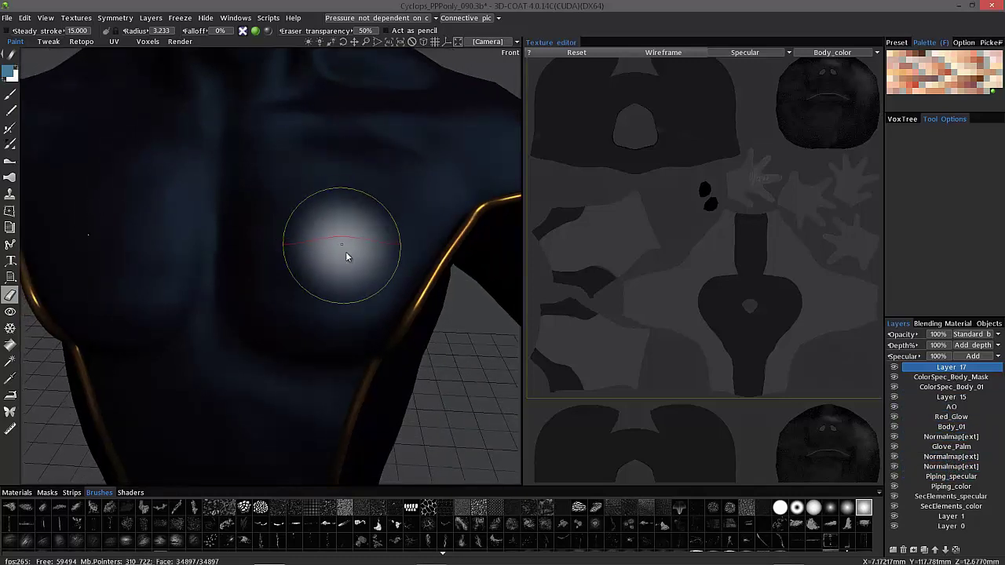
- Switch to the paint brush and set its drawing mode to freehand strokes
{"action": "left_click", "coordinate": [11, 95]}
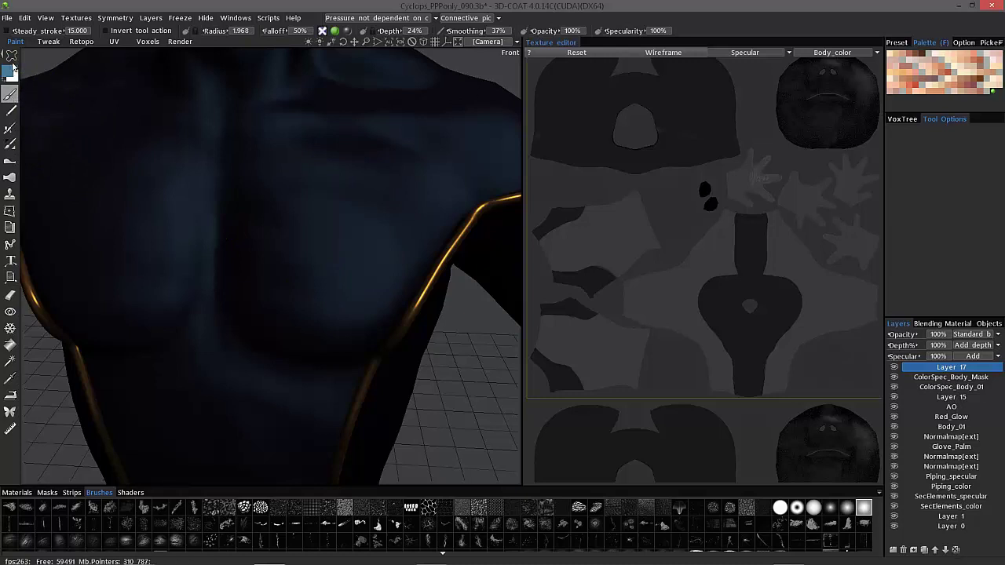
{"action": "mouse_move", "coordinate": [12, 59]}
{"action": "left_click", "coordinate": [48, 58]}
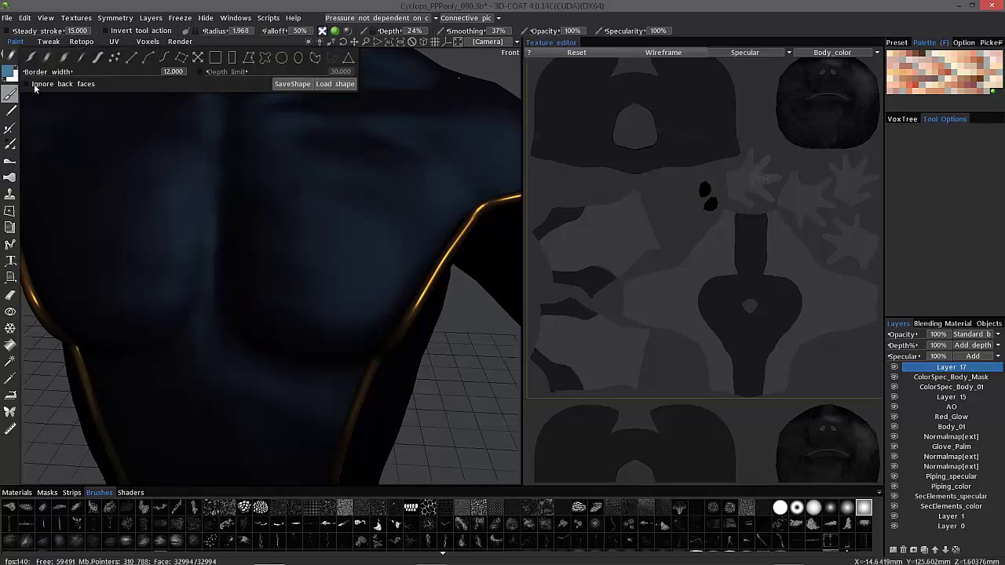
- Make the paint brush ignore back faces, turn off colour painting, and brush 100% specularity over both chest muscles
{"action": "mouse_move", "coordinate": [11, 56]}
{"action": "left_click", "coordinate": [28, 85]}
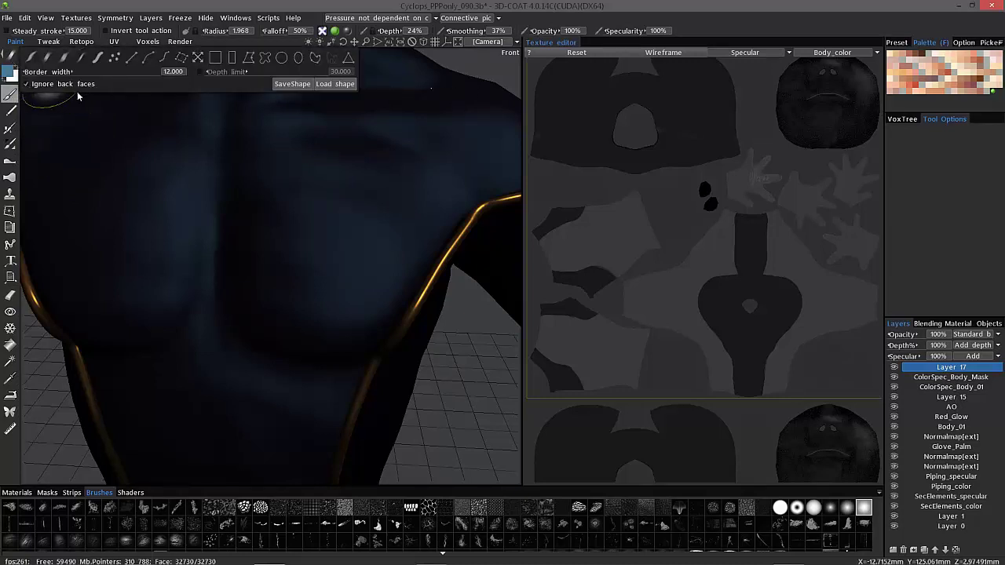
{"action": "mouse_move", "coordinate": [339, 41]}
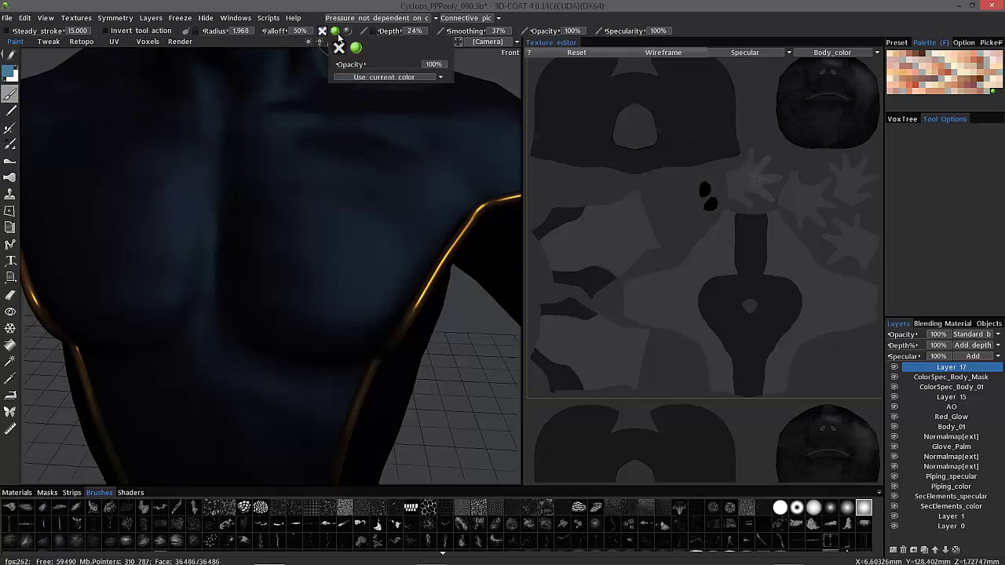
{"action": "left_click_drag", "start_coordinate": [348, 214], "coordinate": [414, 145], "text": "alt"}
{"action": "mouse_move", "coordinate": [382, 202]}
{"action": "left_mouse_down"}
{"action": "mouse_move", "coordinate": [348, 168]}
{"action": "mouse_move", "coordinate": [337, 231]}
{"action": "mouse_move", "coordinate": [293, 203]}
{"action": "mouse_move", "coordinate": [278, 291]}
{"action": "mouse_move", "coordinate": [400, 227]}
{"action": "mouse_move", "coordinate": [343, 314]}
{"action": "mouse_move", "coordinate": [337, 172]}
{"action": "mouse_move", "coordinate": [321, 193]}
{"action": "left_mouse_up"}
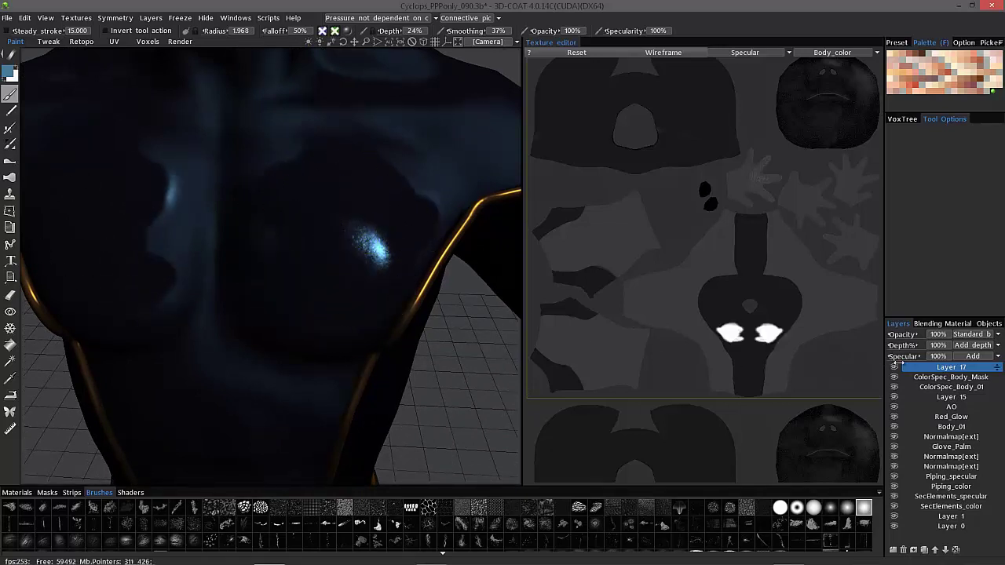
- Set Layer 17's specular amount to 148% and compare the body's Color and Specular maps in the texture editor
{"action": "mouse_move", "coordinate": [903, 357]}
{"action": "left_mouse_down"}
{"action": "mouse_move", "coordinate": [846, 356]}
{"action": "mouse_move", "coordinate": [883, 357]}
{"action": "left_mouse_up"}
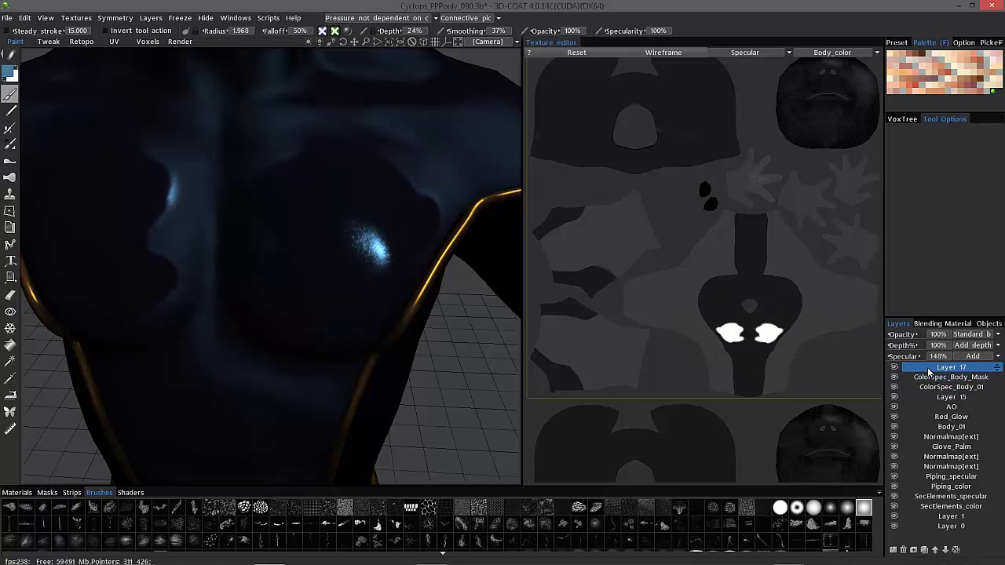
{"action": "left_click", "coordinate": [745, 55]}
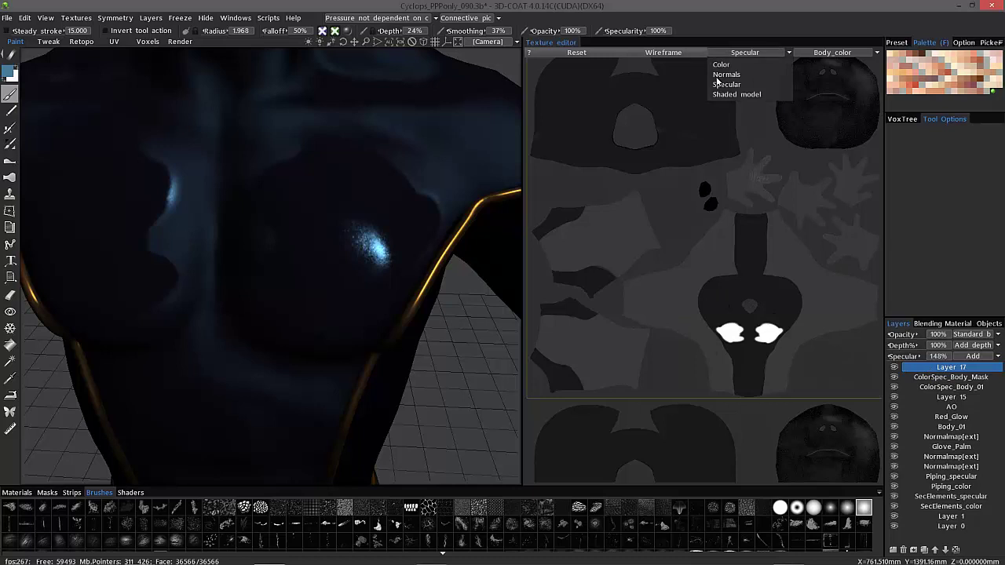
{"action": "left_click", "coordinate": [727, 67]}
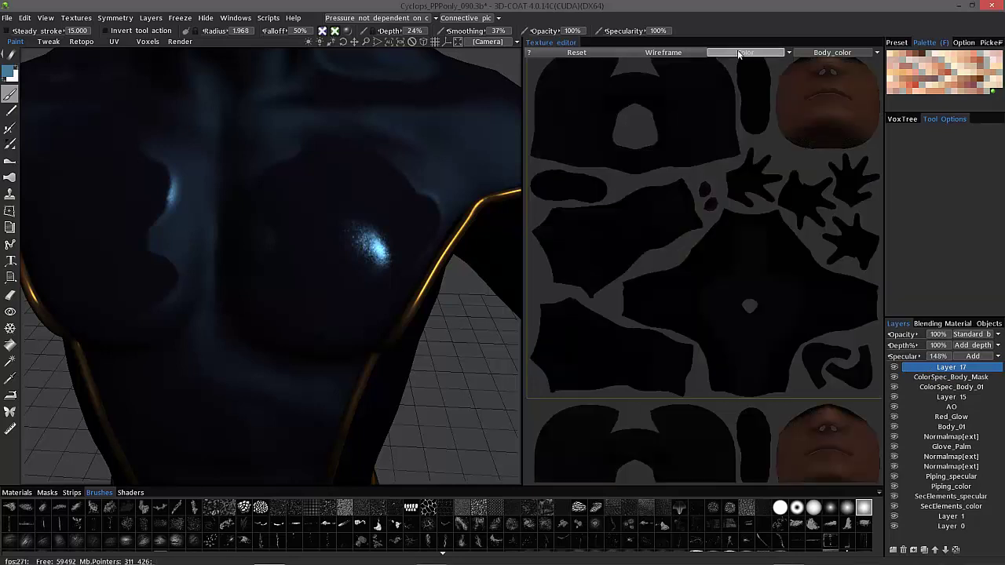
{"action": "left_click", "coordinate": [739, 53]}
{"action": "left_click", "coordinate": [752, 91]}
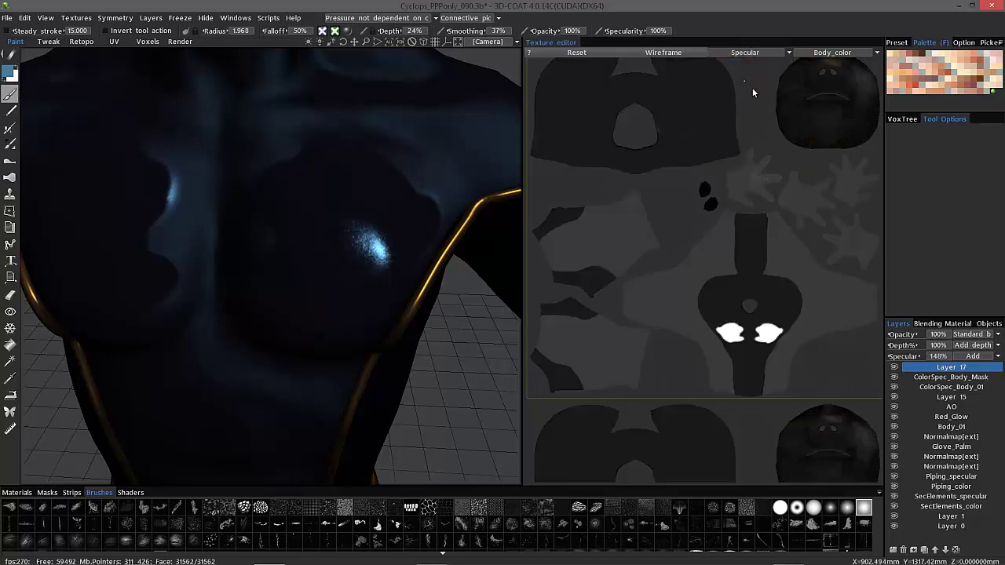
- Try the Subtract and Suppress specular blending modes on Layer 17, and set it to Maximize
{"action": "left_click", "coordinate": [971, 358]}
{"action": "left_click", "coordinate": [962, 383]}
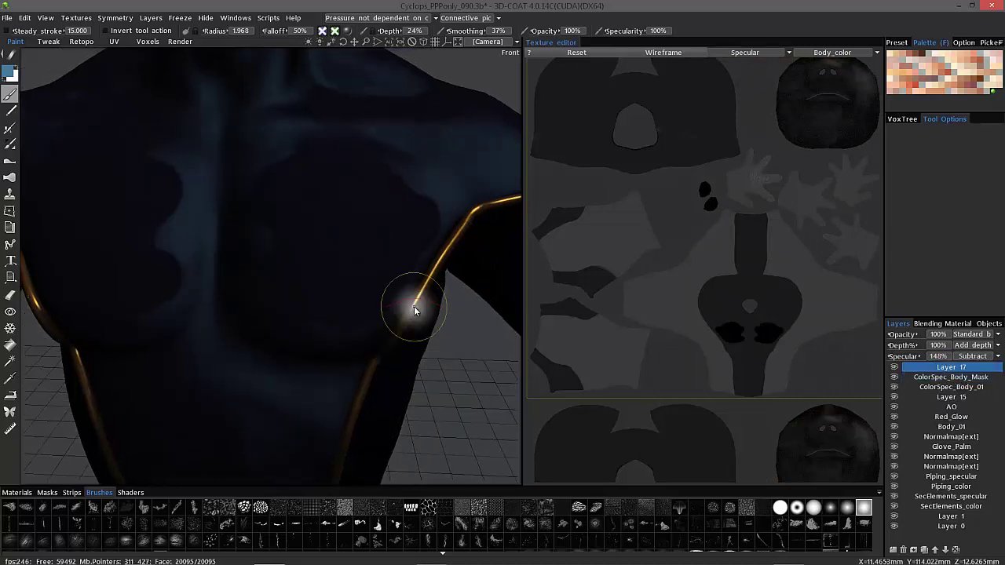
{"action": "left_click", "coordinate": [974, 357]}
{"action": "left_click", "coordinate": [956, 398]}
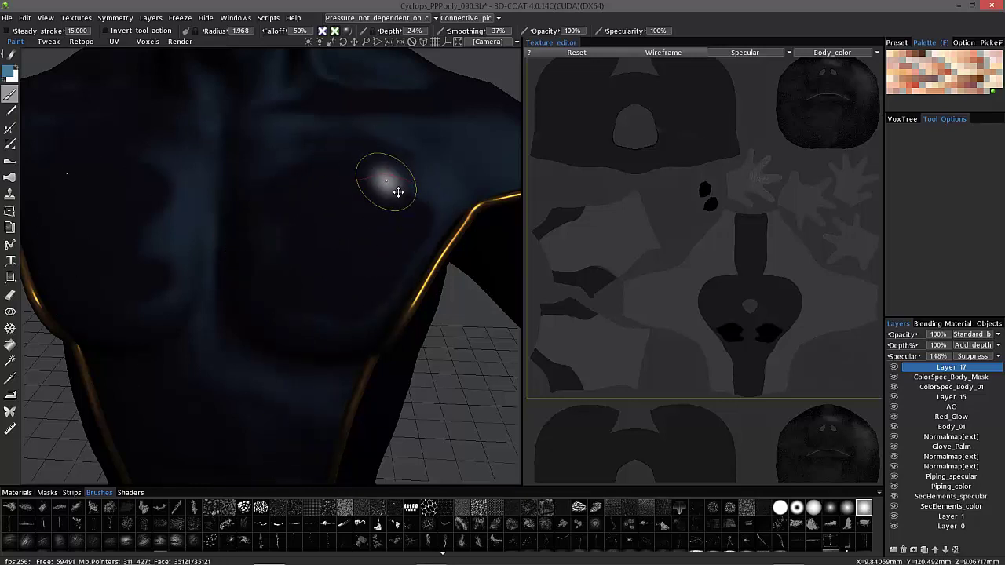
{"action": "left_click", "coordinate": [970, 358]}
{"action": "left_click", "coordinate": [955, 388]}
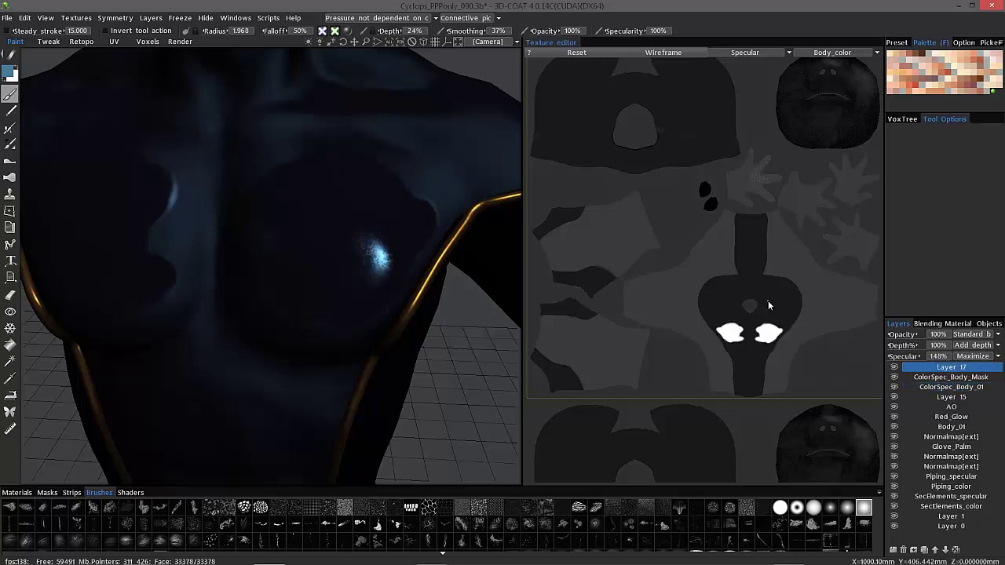
{"action": "mouse_move", "coordinate": [292, 345]}
{"action": "left_mouse_down", "text": "alt"}
{"action": "mouse_move", "coordinate": [280, 296]}
{"action": "mouse_move", "coordinate": [307, 353]}
{"action": "mouse_move", "coordinate": [298, 331]}
{"action": "mouse_move", "coordinate": [369, 348]}
{"action": "left_mouse_up", "text": "alt"}
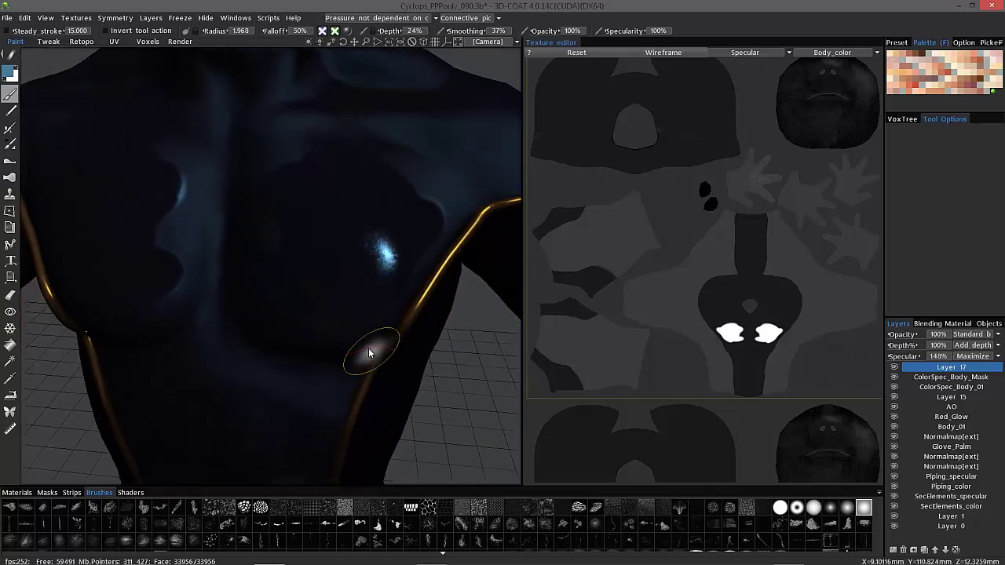
{"action": "left_click", "coordinate": [951, 397], "text": "ctrl"}
{"action": "left_click", "coordinate": [951, 387]}
{"action": "left_click", "coordinate": [952, 378]}
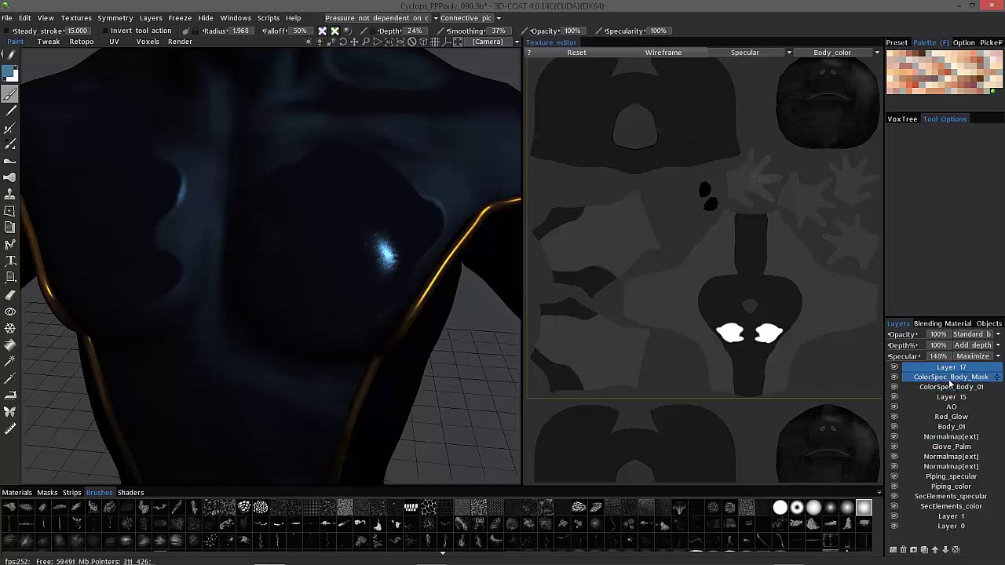
{"action": "left_click", "coordinate": [952, 427]}
{"action": "left_click", "coordinate": [952, 437]}
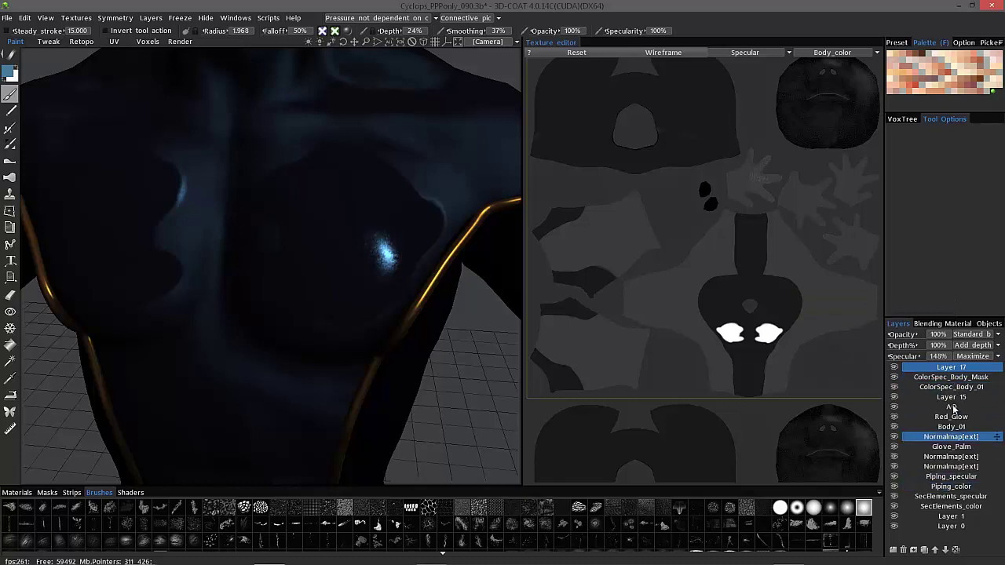
{"action": "left_click", "coordinate": [952, 427]}
{"action": "left_click", "coordinate": [973, 408]}
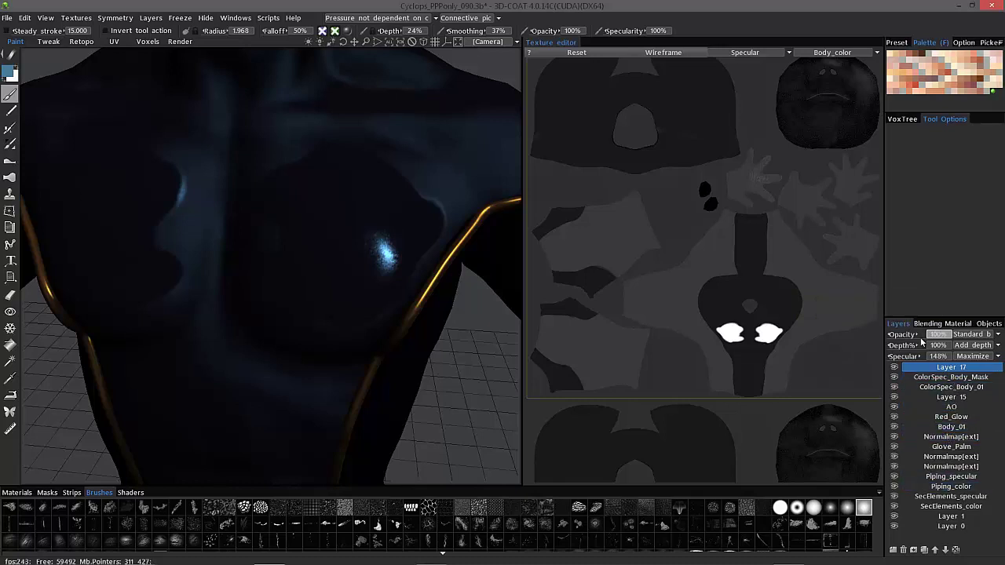
{"action": "left_click", "coordinate": [932, 378]}
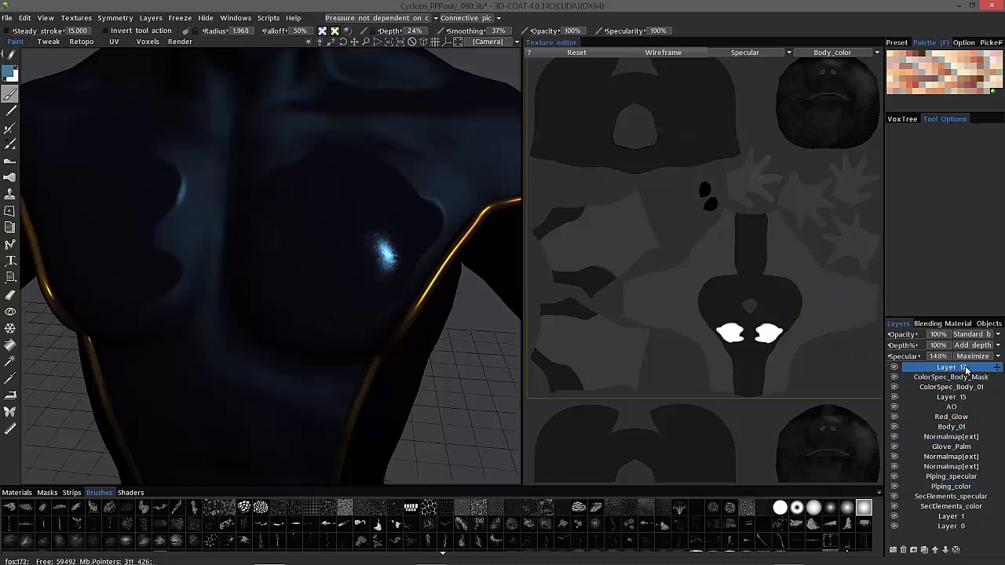
- Erase the specular strokes on both chest muscles from Layer 17 with the Eraser at 100% transparency
{"action": "left_click", "coordinate": [10, 294]}
{"action": "left_click_drag", "start_coordinate": [317, 32], "coordinate": [432, 36]}
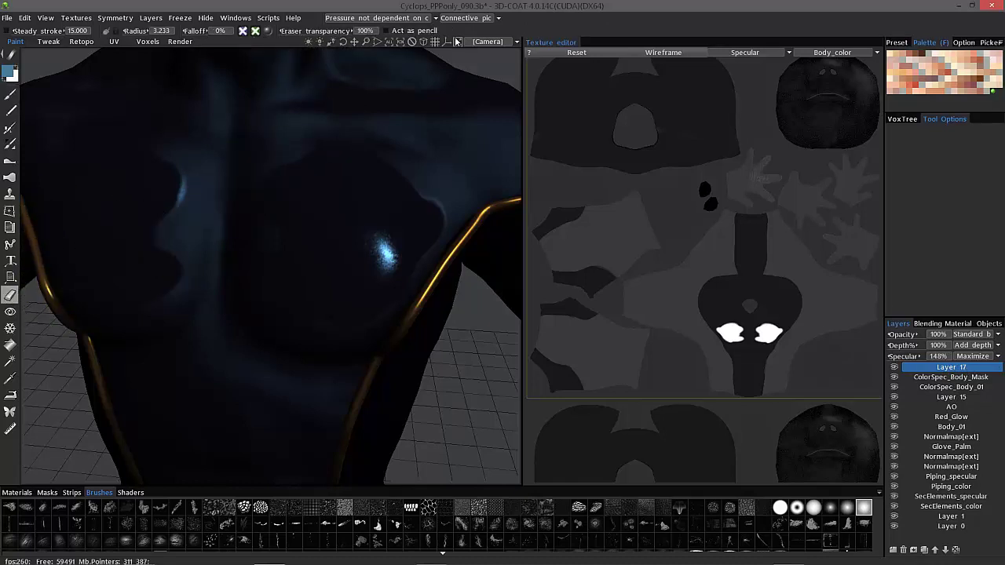
{"action": "mouse_move", "coordinate": [331, 156]}
{"action": "left_mouse_down"}
{"action": "mouse_move", "coordinate": [433, 217]}
{"action": "mouse_move", "coordinate": [309, 164]}
{"action": "mouse_move", "coordinate": [366, 312]}
{"action": "mouse_move", "coordinate": [366, 302]}
{"action": "left_mouse_up"}
{"action": "left_click_drag", "start_coordinate": [409, 267], "coordinate": [310, 216]}
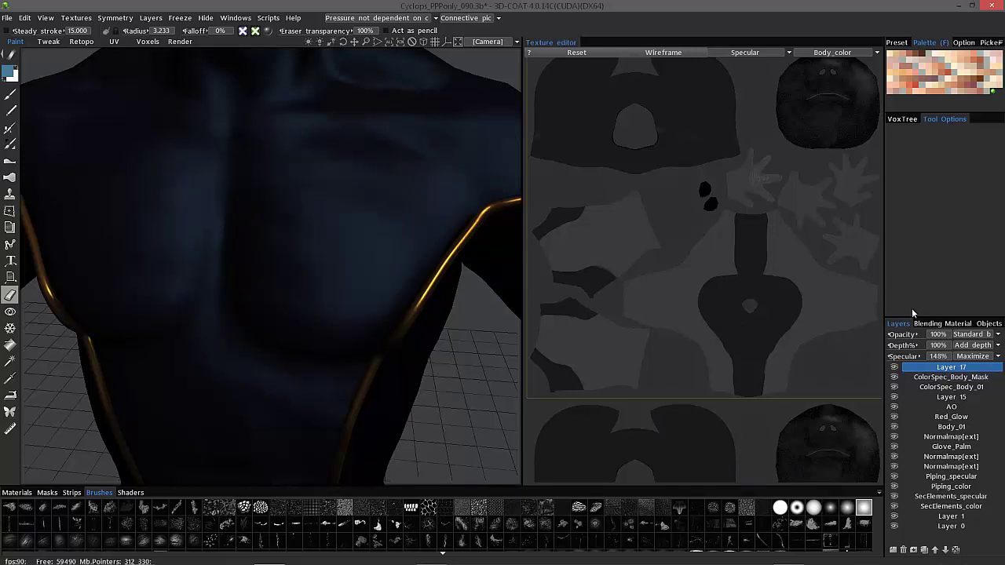
- Switch back to the paint brush, reduce its specularity to 5%, and brush it over the chest on Layer 17
{"action": "left_click", "coordinate": [10, 93]}
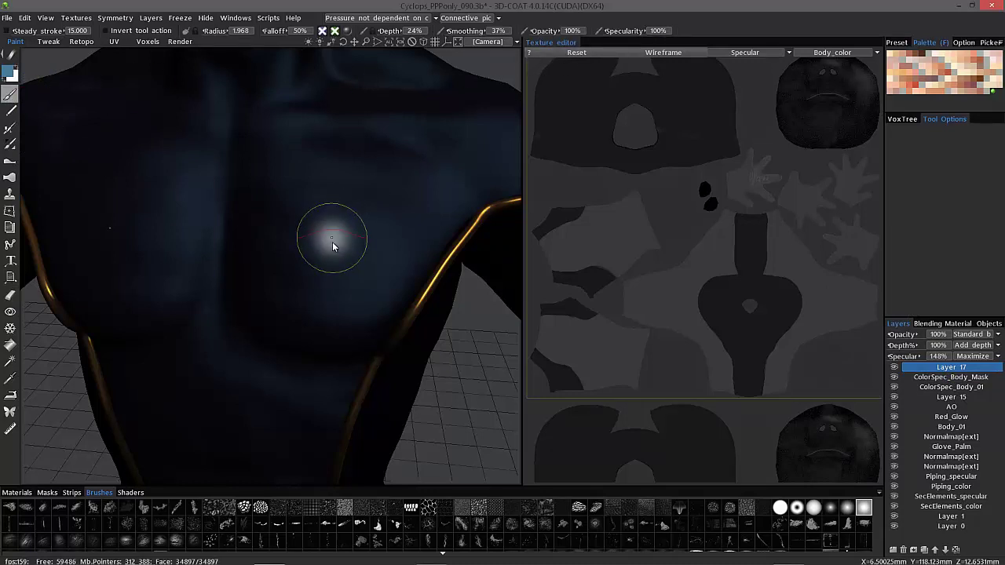
{"action": "left_click_drag", "start_coordinate": [416, 110], "coordinate": [514, 119], "text": "alt"}
{"action": "right_click_drag", "start_coordinate": [515, 119], "coordinate": [398, 179], "text": "alt"}
{"action": "right_click_drag", "start_coordinate": [352, 209], "coordinate": [431, 141]}
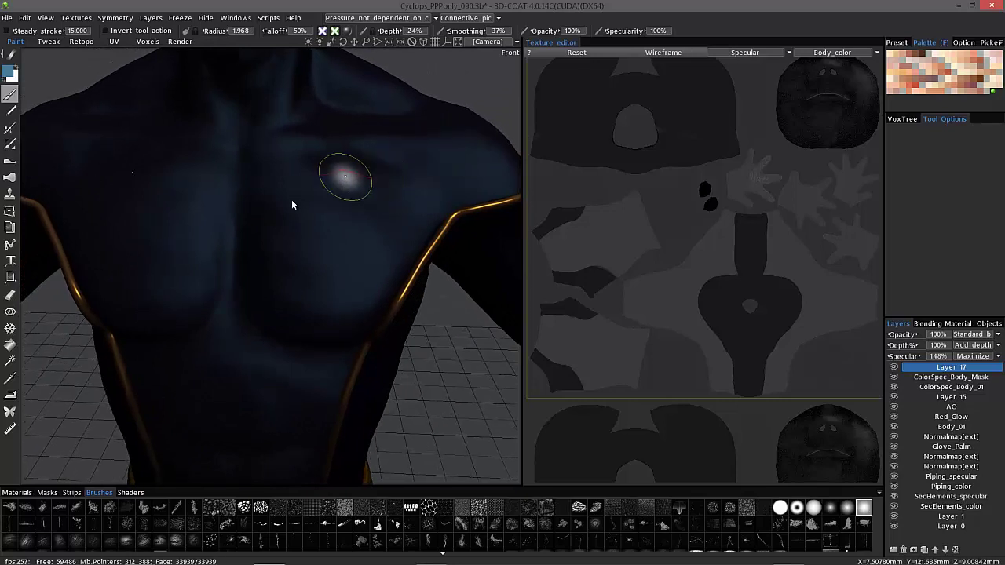
{"action": "right_click_drag", "start_coordinate": [270, 264], "coordinate": [522, 100]}
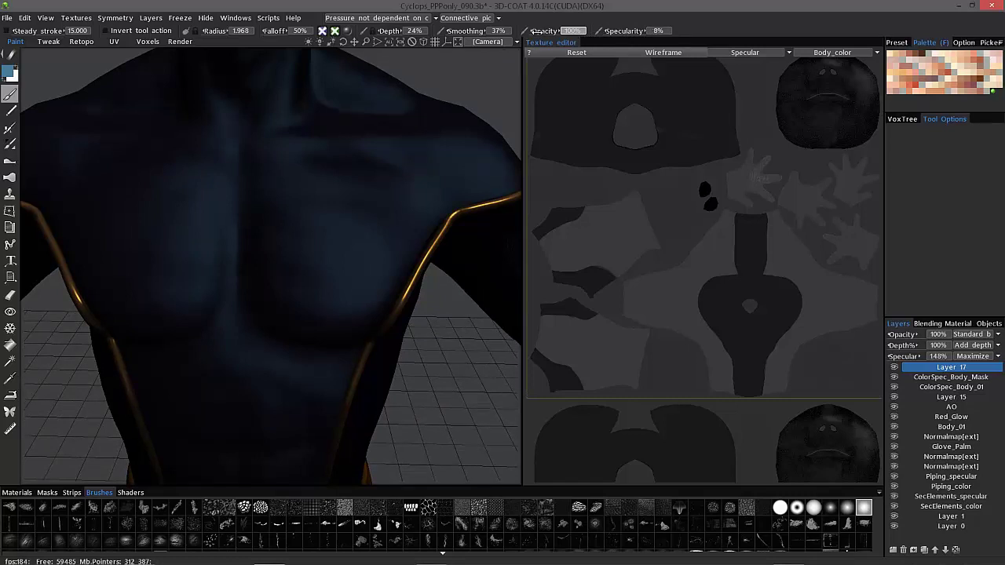
{"action": "left_click_drag", "start_coordinate": [535, 32], "coordinate": [534, 31]}
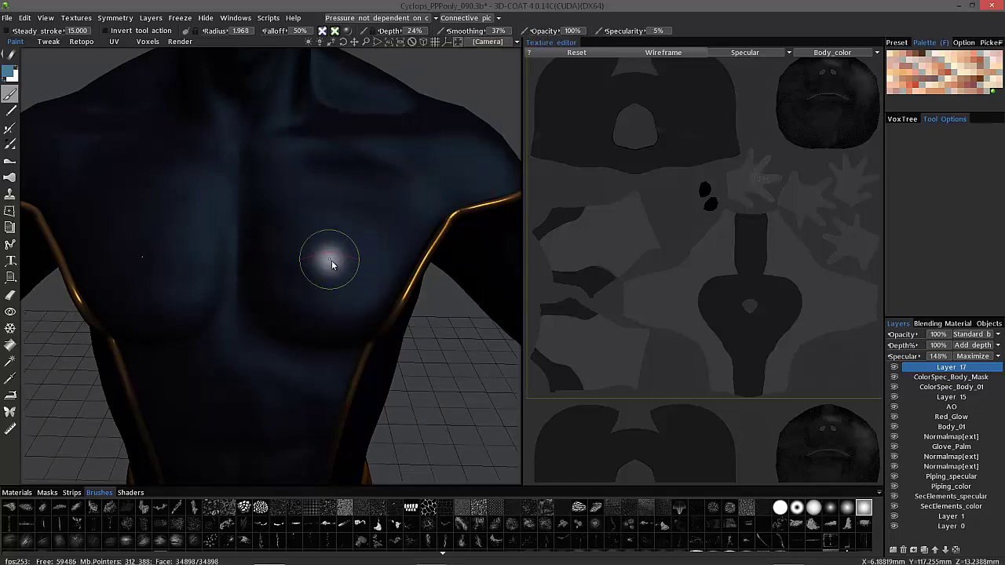
{"action": "mouse_move", "coordinate": [340, 254]}
{"action": "left_mouse_down", "text": "alt"}
{"action": "mouse_move", "coordinate": [343, 240]}
{"action": "mouse_move", "coordinate": [360, 252]}
{"action": "left_mouse_up", "text": "alt"}
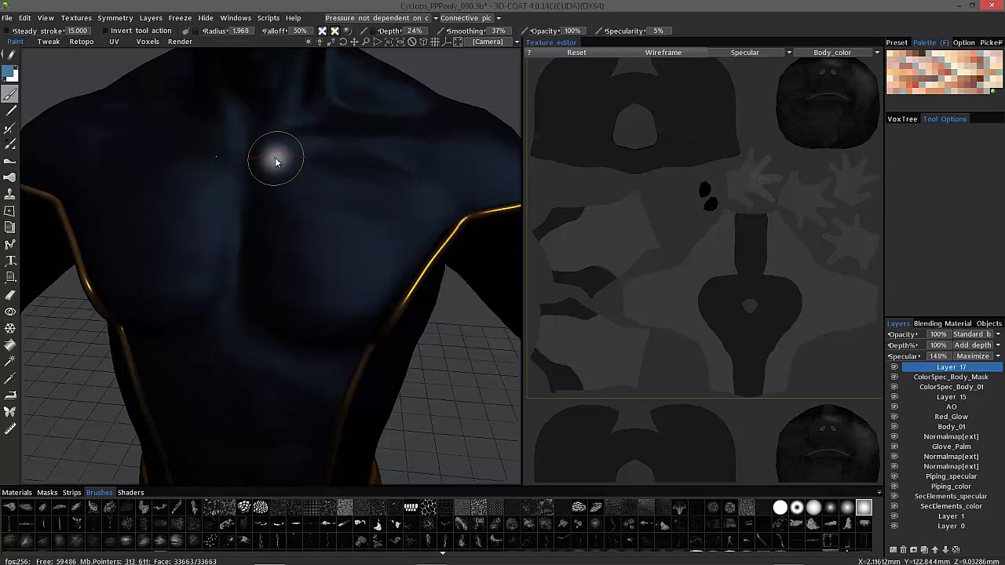
{"action": "mouse_move", "coordinate": [277, 153]}
{"action": "left_mouse_down", "text": "alt"}
{"action": "mouse_move", "coordinate": [361, 202]}
{"action": "mouse_move", "coordinate": [298, 206]}
{"action": "mouse_move", "coordinate": [359, 227]}
{"action": "left_mouse_up", "text": "alt"}
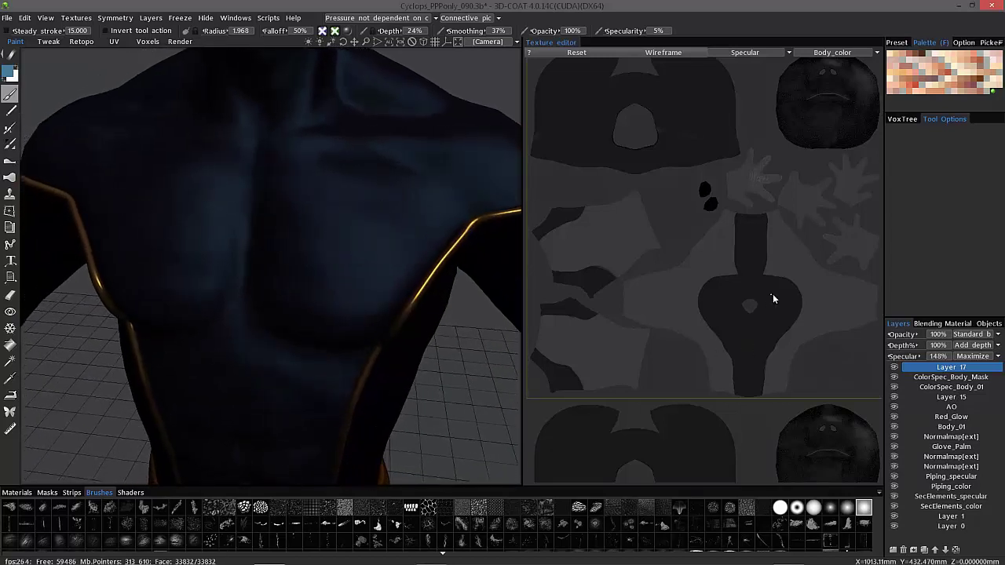
{"action": "mouse_move", "coordinate": [393, 276]}
{"action": "left_mouse_down", "text": "alt"}
{"action": "mouse_move", "coordinate": [366, 212]}
{"action": "mouse_move", "coordinate": [287, 175]}
{"action": "left_mouse_up", "text": "alt"}
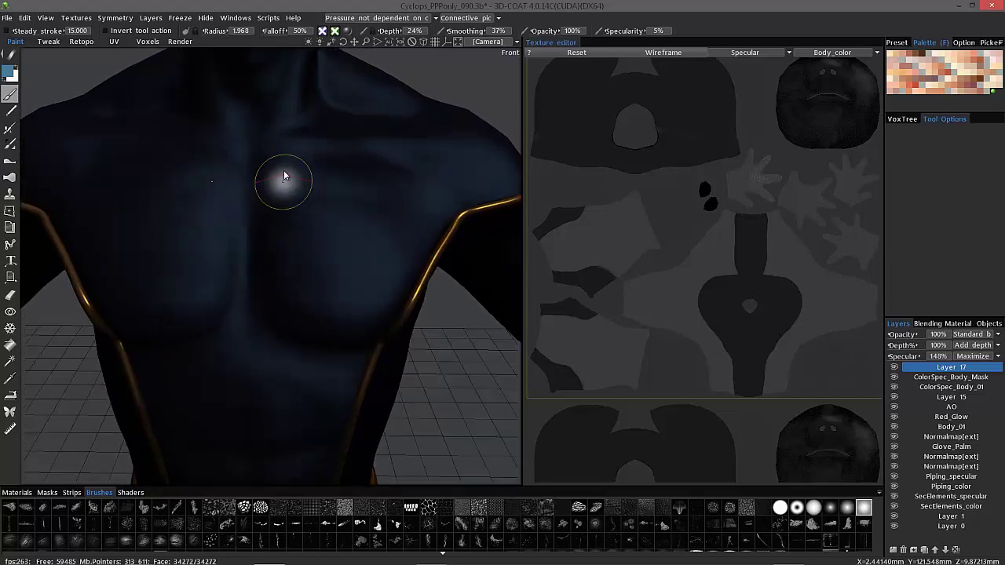
- Raise the brush's specularity to 15% and paint soft highlights across both chest muscles on Layer 17
{"action": "left_click", "coordinate": [951, 387]}
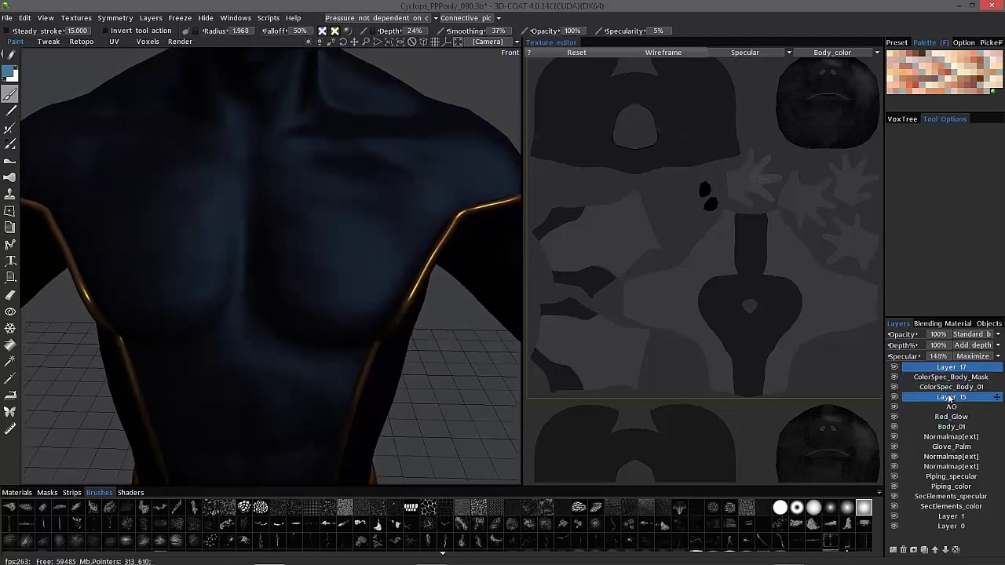
{"action": "left_click_drag", "start_coordinate": [336, 239], "coordinate": [391, 238], "text": "alt"}
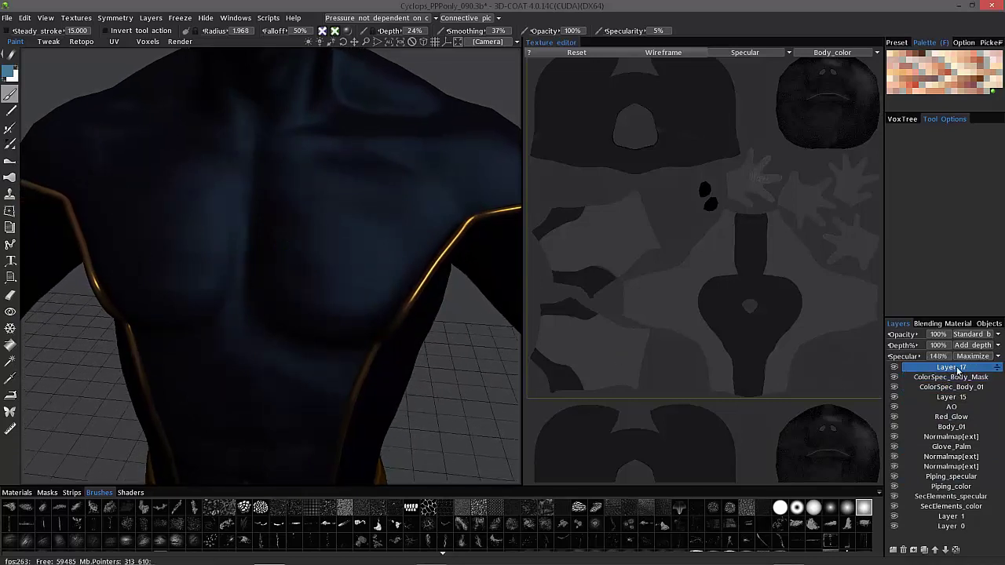
{"action": "left_click_drag", "start_coordinate": [303, 249], "coordinate": [345, 273], "text": "alt"}
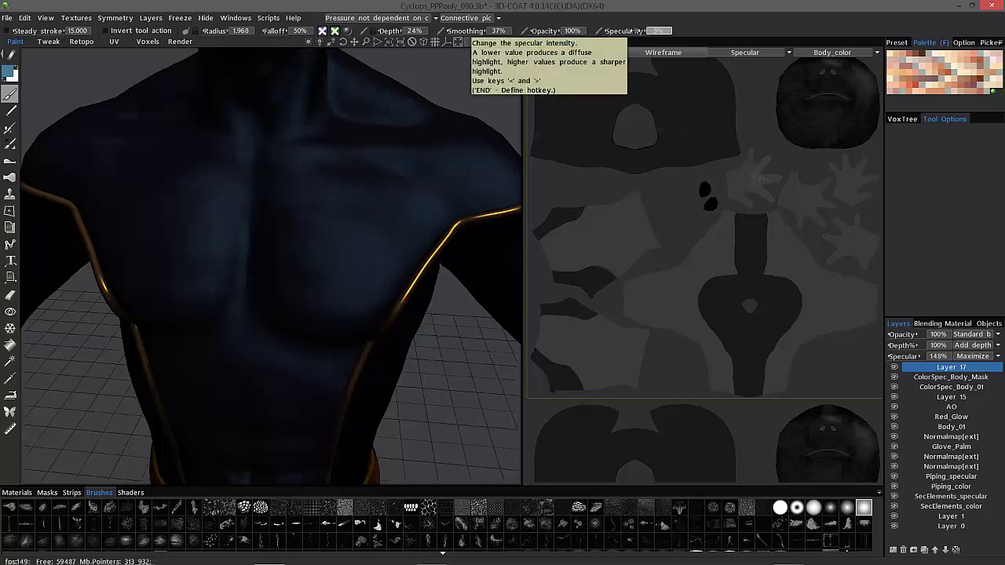
{"action": "left_click_drag", "start_coordinate": [625, 31], "coordinate": [638, 30]}
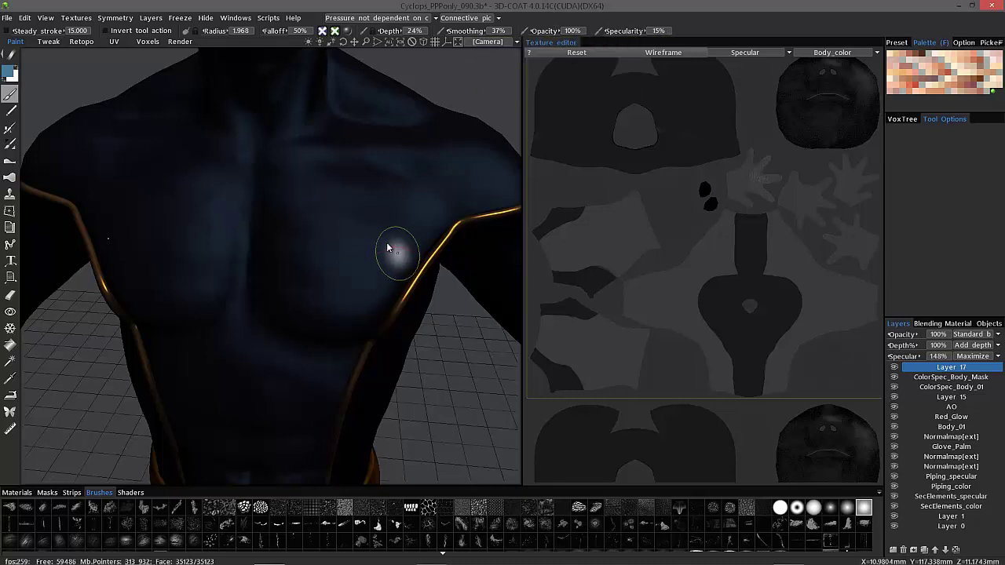
{"action": "mouse_move", "coordinate": [383, 228]}
{"action": "left_mouse_down"}
{"action": "mouse_move", "coordinate": [327, 217]}
{"action": "mouse_move", "coordinate": [367, 252]}
{"action": "left_mouse_up"}
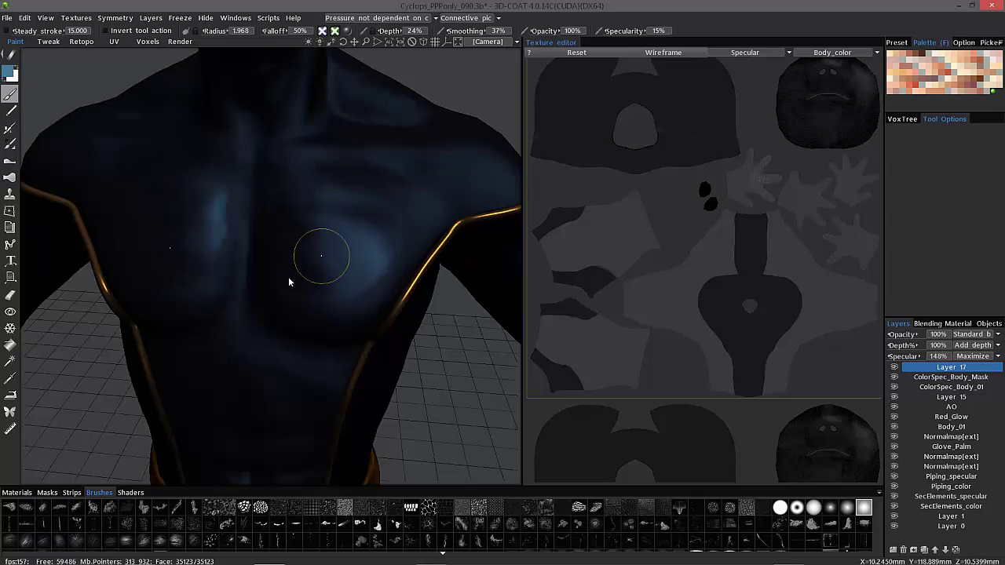
{"action": "left_click_drag", "start_coordinate": [250, 263], "coordinate": [297, 351], "text": "alt"}
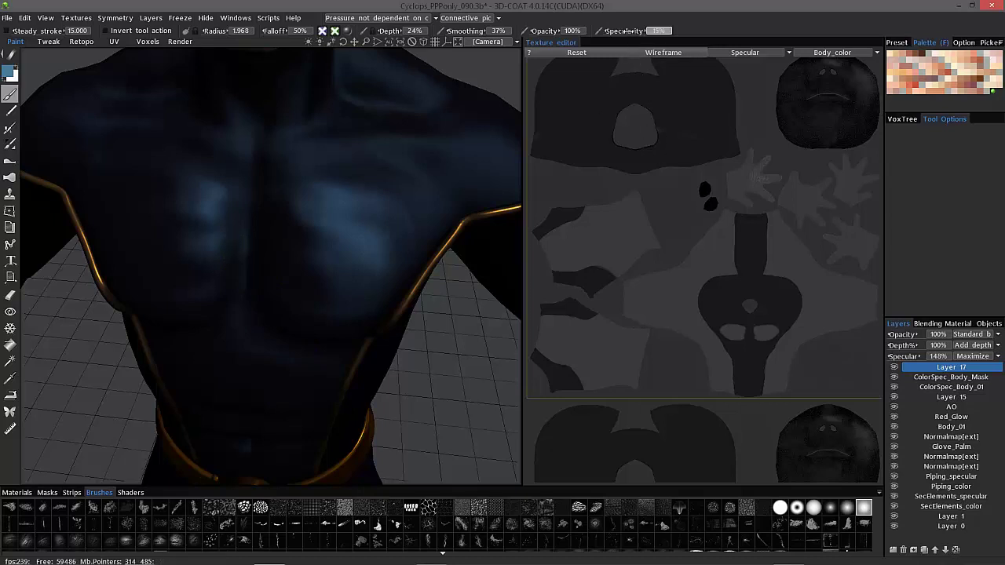
- Paint stronger highlights over both chest muscles with the brush's specularity at 71%
{"action": "mouse_move", "coordinate": [325, 216]}
{"action": "left_mouse_down"}
{"action": "mouse_move", "coordinate": [322, 206]}
{"action": "mouse_move", "coordinate": [315, 242]}
{"action": "left_mouse_up"}
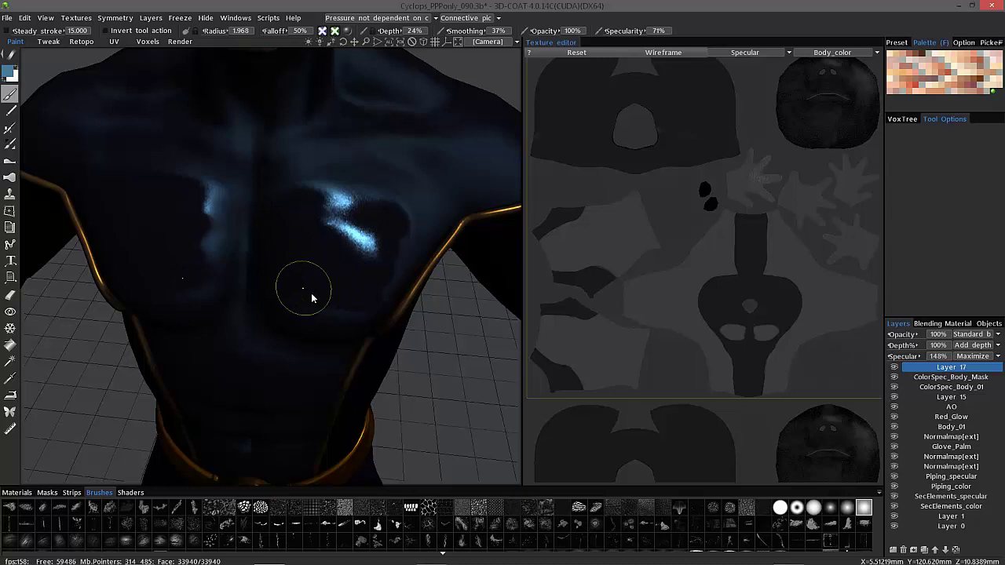
{"action": "left_click_drag", "start_coordinate": [311, 293], "coordinate": [299, 269]}
{"action": "mouse_move", "coordinate": [299, 269]}
{"action": "left_mouse_down", "text": "alt"}
{"action": "mouse_move", "coordinate": [276, 240]}
{"action": "mouse_move", "coordinate": [293, 245]}
{"action": "left_mouse_up", "text": "alt"}
- Try the Overwrite specular blending mode on Layer 17, and undo the 71% specular strokes on the chest
{"action": "left_click", "coordinate": [973, 358]}
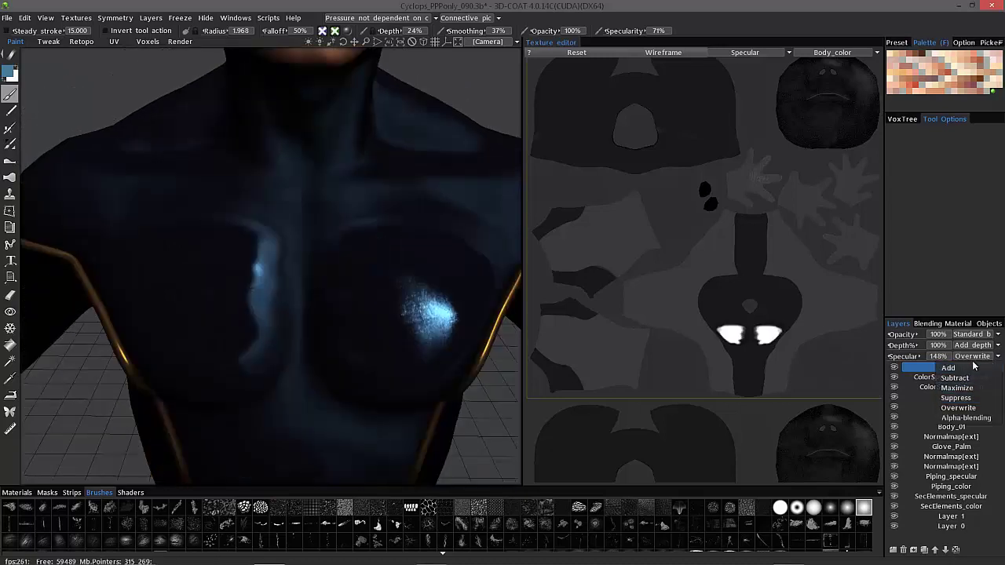
{"action": "left_click", "coordinate": [952, 409]}
{"action": "scroll", "coordinate": [404, 292], "scroll_direction": "down", "scroll_amount": 3}
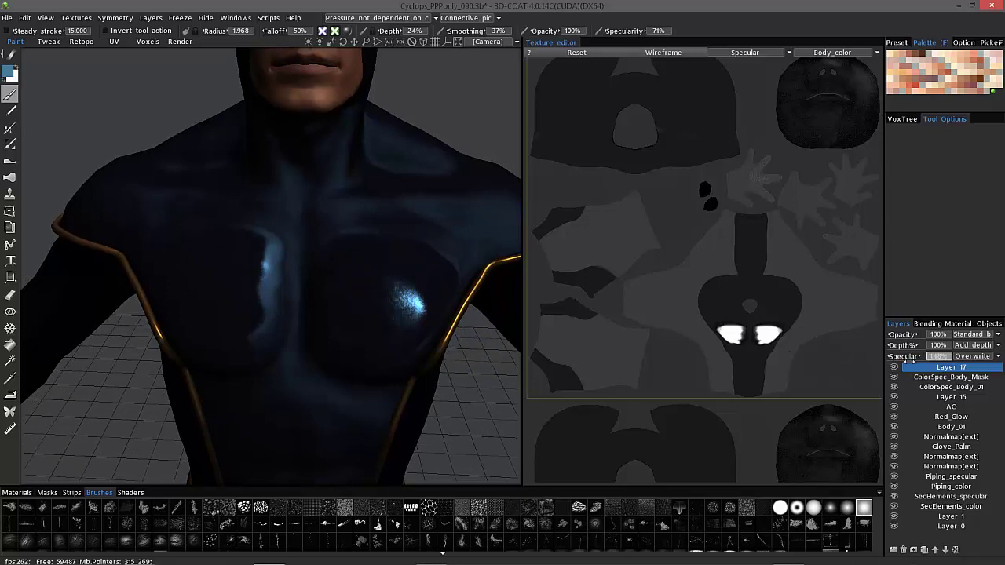
{"action": "mouse_move", "coordinate": [383, 253]}
{"action": "left_mouse_down", "text": "alt"}
{"action": "mouse_move", "coordinate": [385, 292]}
{"action": "mouse_move", "coordinate": [341, 348]}
{"action": "mouse_move", "coordinate": [298, 316]}
{"action": "left_mouse_up", "text": "alt"}
{"action": "key", "text": "ctrl+z"}
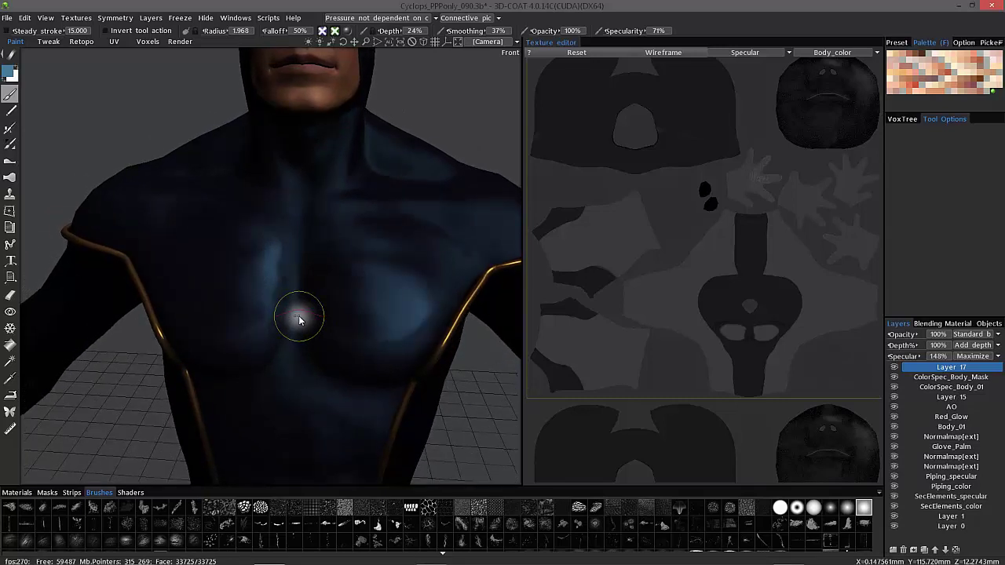
- Set Layer 17's specular blending to Overwrite and erase the painted highlights from both chest muscles
{"action": "left_click", "coordinate": [963, 361]}
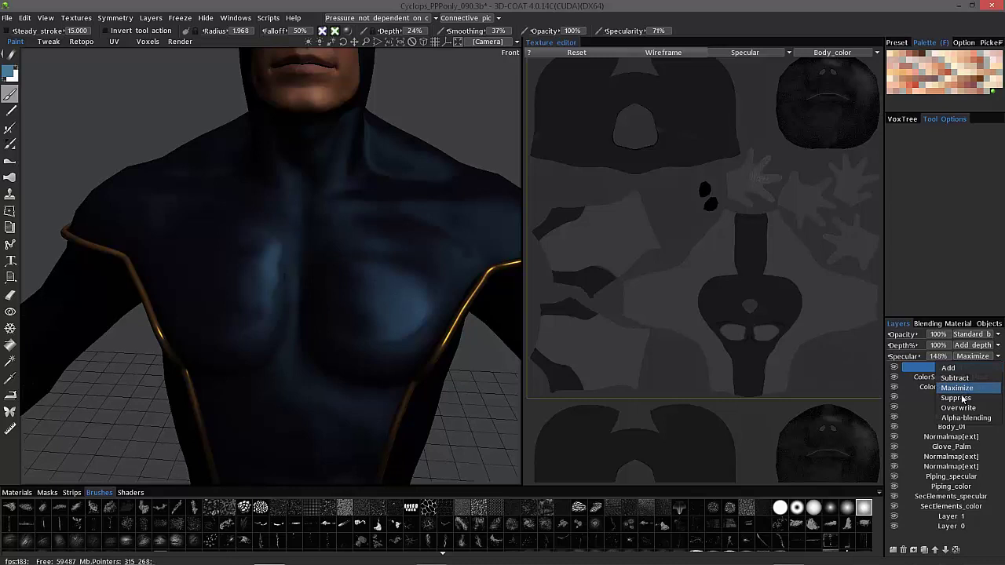
{"action": "left_click", "coordinate": [950, 407]}
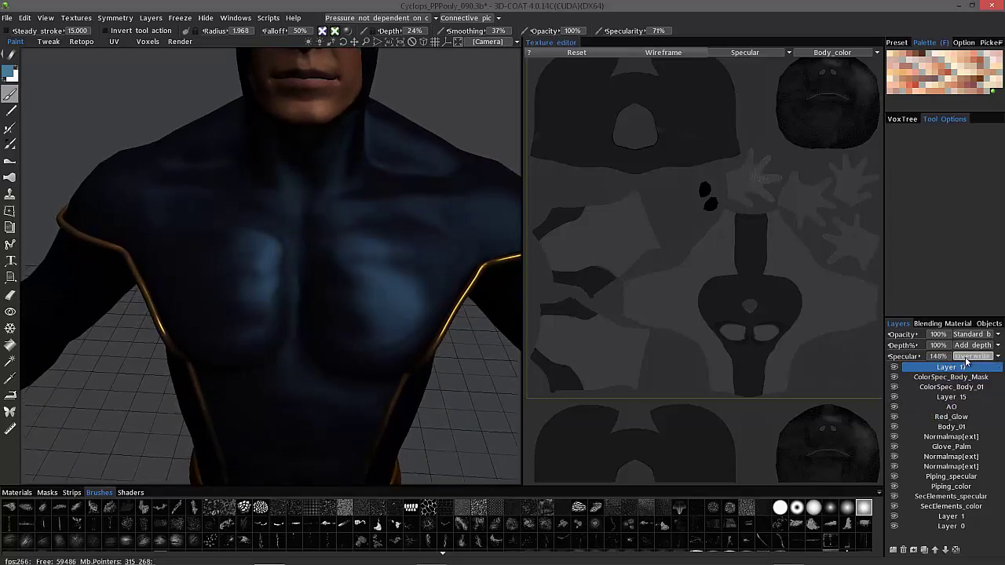
{"action": "left_click", "coordinate": [10, 295]}
{"action": "mouse_move", "coordinate": [366, 274]}
{"action": "left_mouse_down"}
{"action": "mouse_move", "coordinate": [416, 265]}
{"action": "mouse_move", "coordinate": [321, 309]}
{"action": "left_mouse_up"}
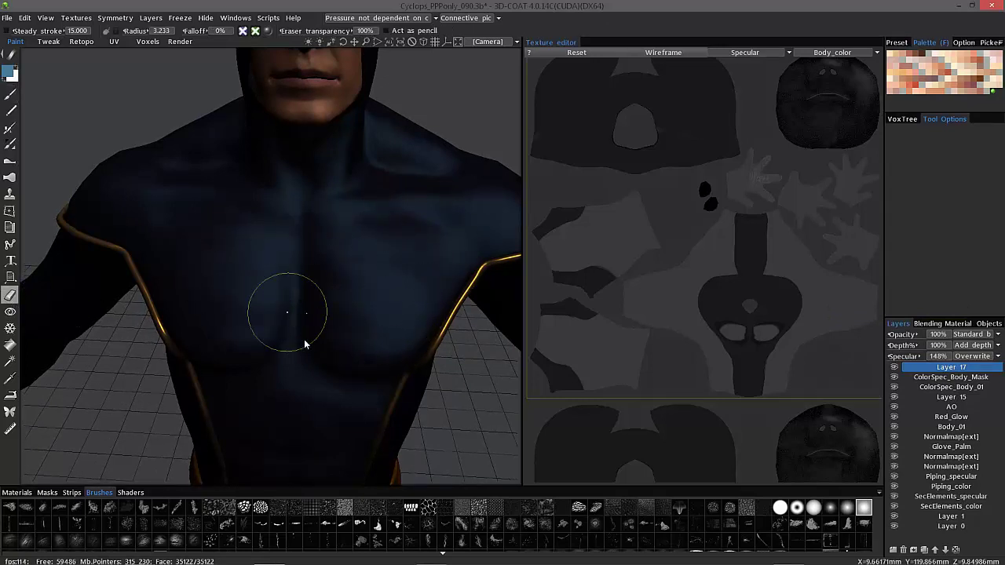
{"action": "mouse_move", "coordinate": [373, 275]}
{"action": "left_mouse_down"}
{"action": "mouse_move", "coordinate": [304, 280]}
{"action": "mouse_move", "coordinate": [302, 290]}
{"action": "left_mouse_up"}
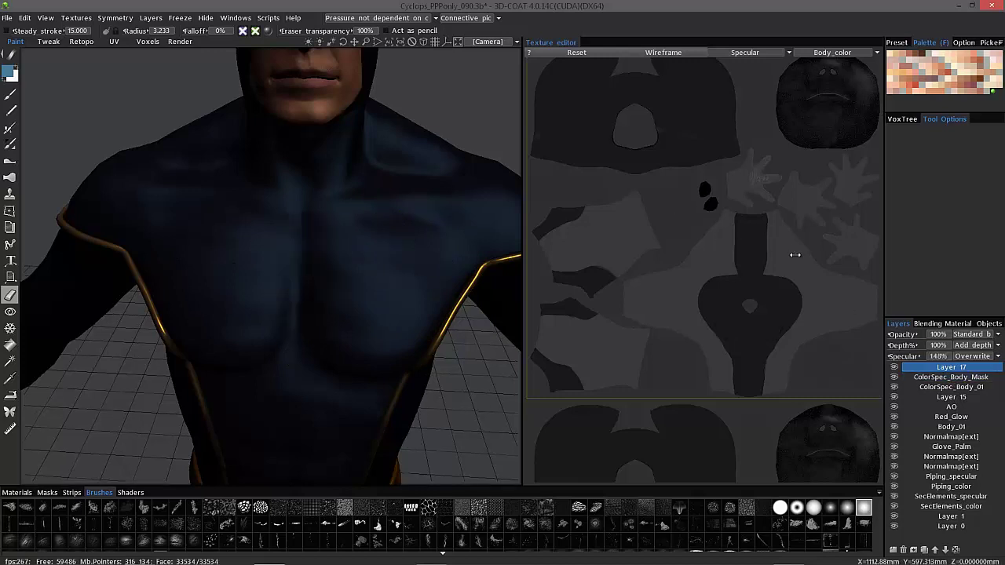
- Try painting highlights over both chest muscles on Layer 17 with the brush's specularity at 27%, and undo the strokes
{"action": "left_click", "coordinate": [11, 94]}
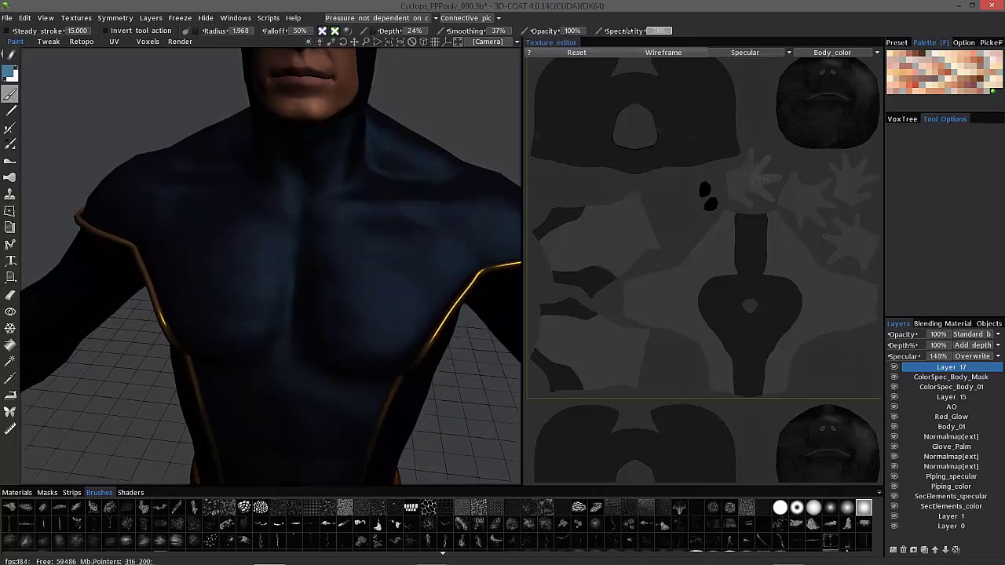
{"action": "left_click_drag", "start_coordinate": [621, 30], "coordinate": [585, 31]}
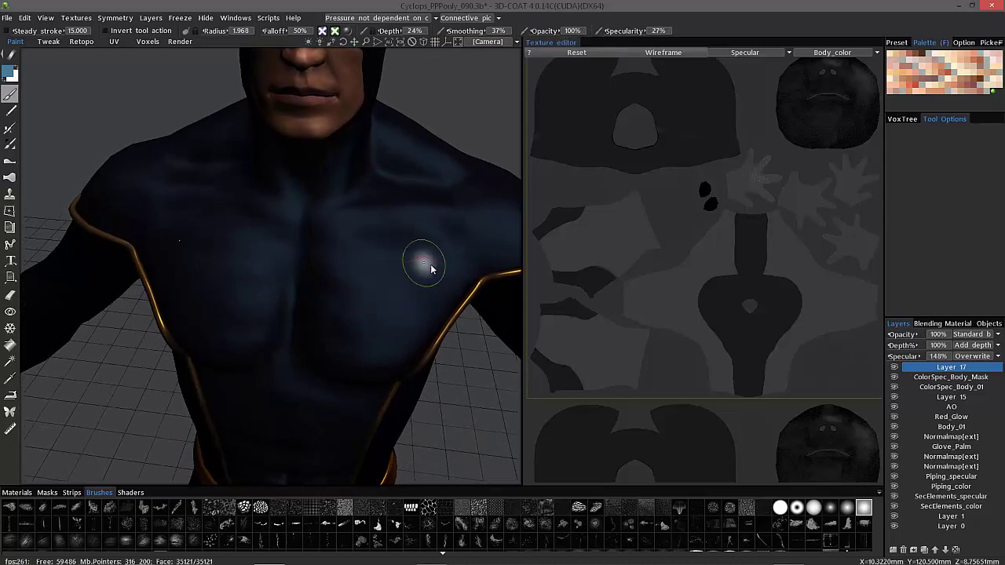
{"action": "mouse_move", "coordinate": [431, 270]}
{"action": "left_mouse_down"}
{"action": "mouse_move", "coordinate": [411, 288]}
{"action": "mouse_move", "coordinate": [332, 281]}
{"action": "mouse_move", "coordinate": [322, 307]}
{"action": "left_mouse_up"}
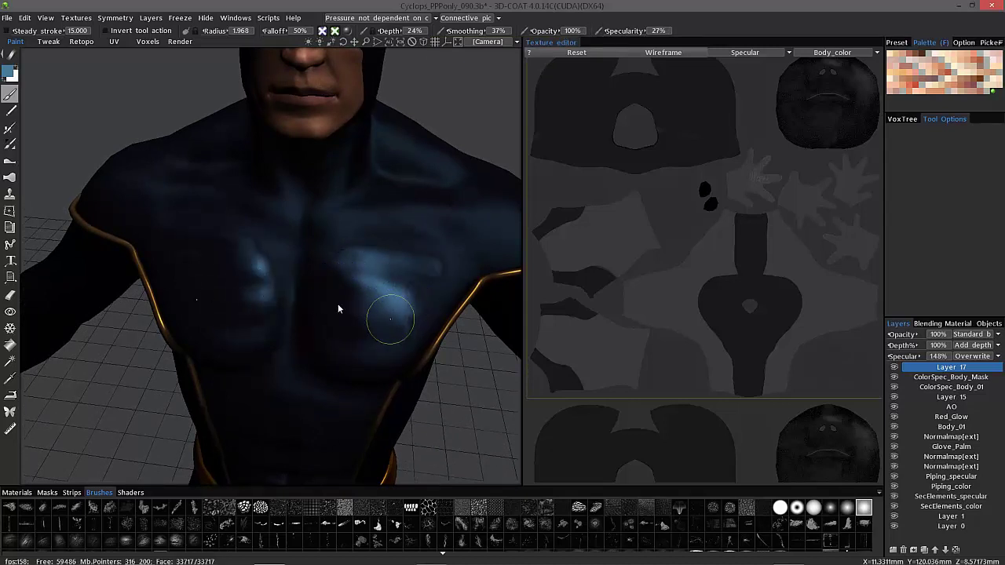
{"action": "left_click_drag", "start_coordinate": [441, 278], "coordinate": [370, 314]}
{"action": "left_click_drag", "start_coordinate": [132, 374], "coordinate": [166, 371]}
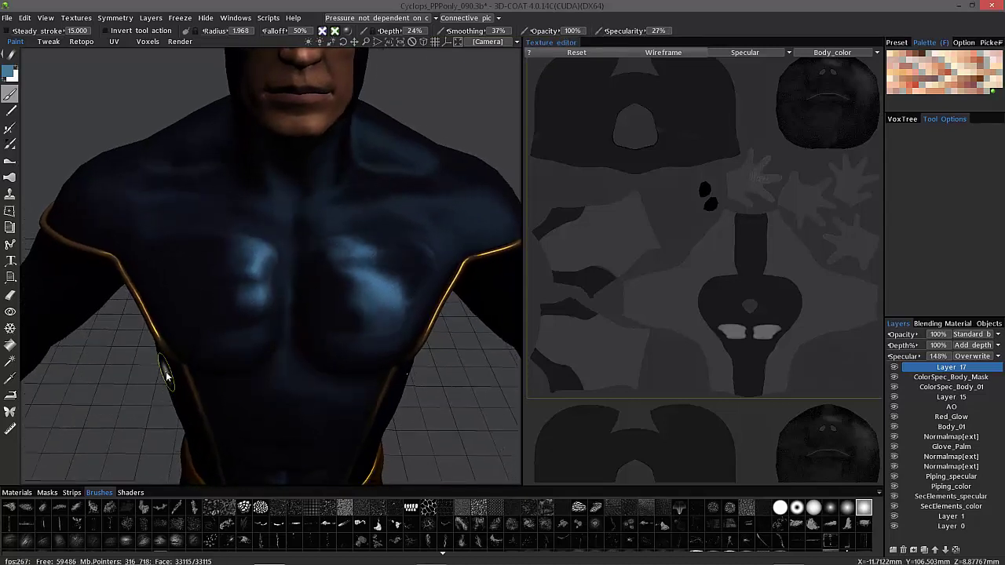
{"action": "key", "text": "ctrl+z"}
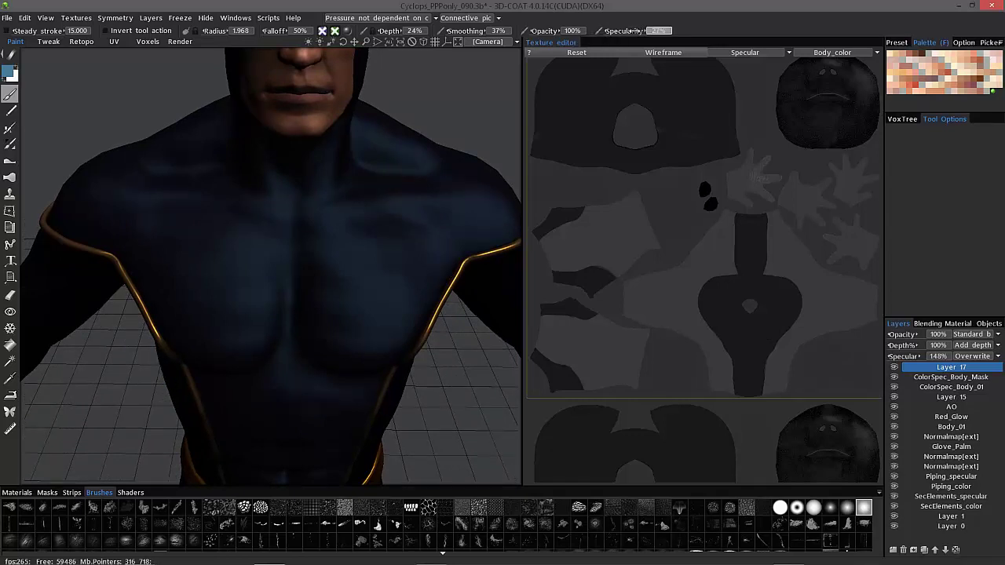
- Reduce the brush's specularity to 2% and paint over both chest muscles on Layer 17
{"action": "left_click_drag", "start_coordinate": [603, 31], "coordinate": [606, 31]}
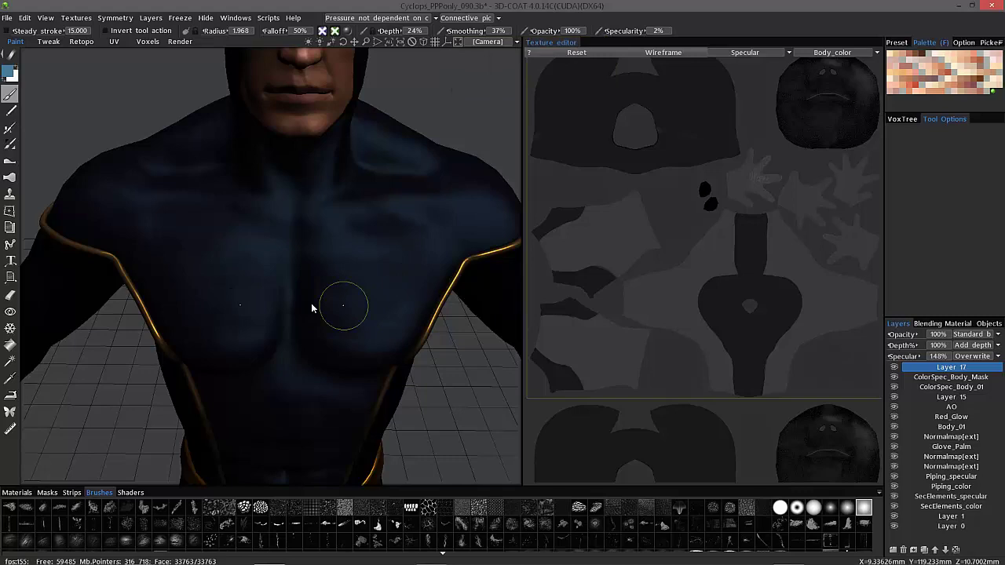
{"action": "left_click_drag", "start_coordinate": [311, 303], "coordinate": [348, 313], "text": "alt"}
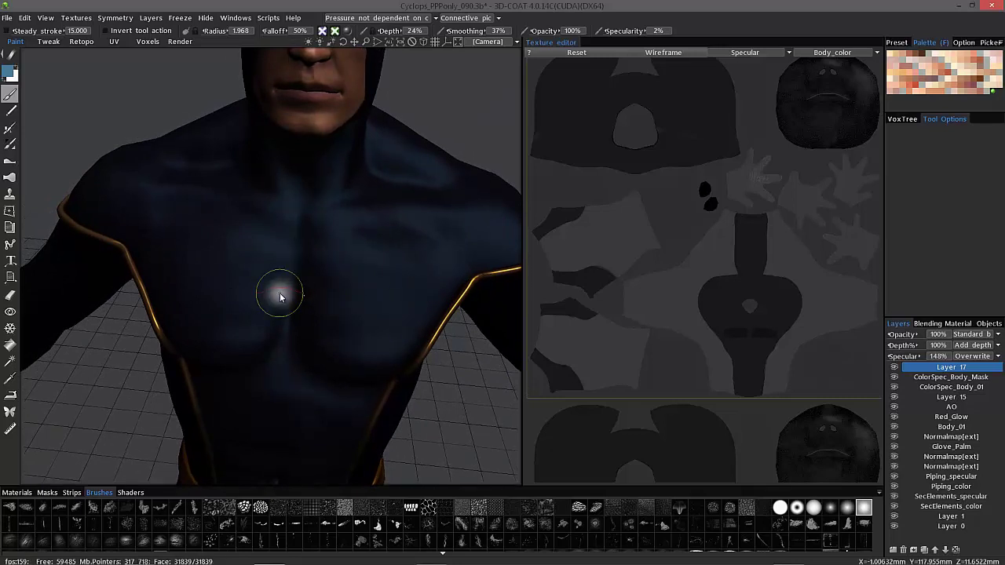
{"action": "left_click_drag", "start_coordinate": [279, 293], "coordinate": [359, 283], "text": "alt"}
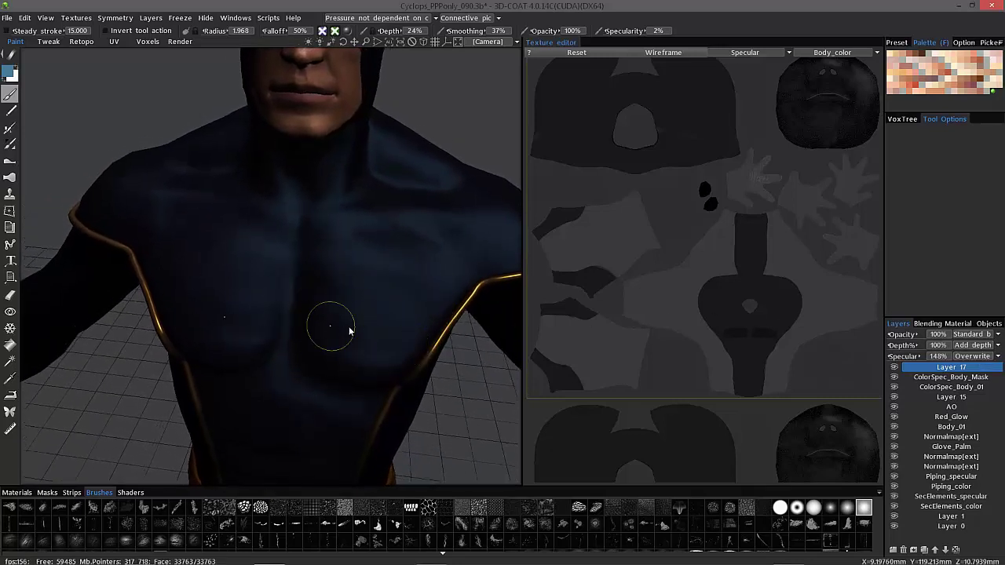
{"action": "left_click_drag", "start_coordinate": [338, 299], "coordinate": [483, 369], "text": "alt"}
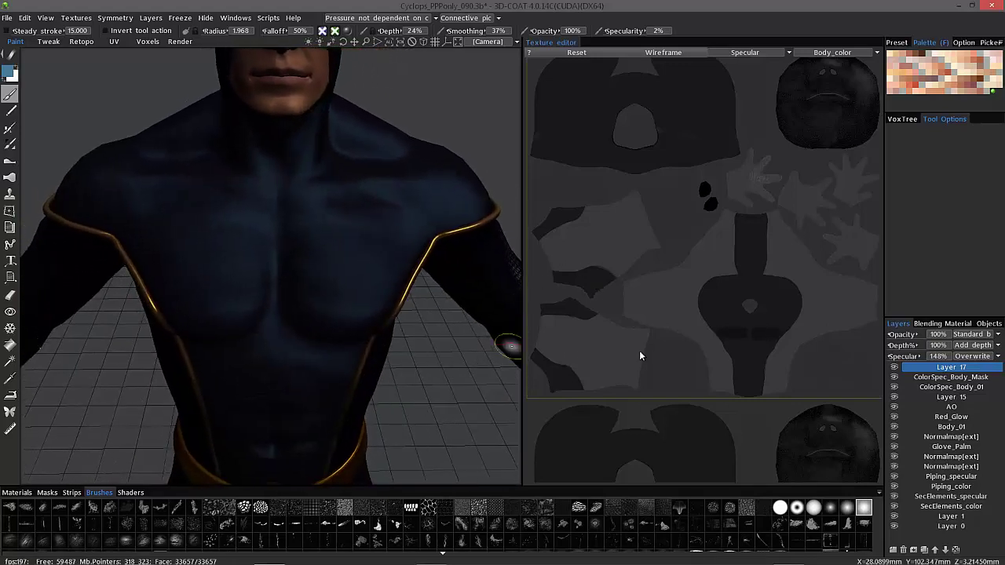
- Replace Layer 17 with a new empty layer above ColorSpec_Body_Mask and enable colour painting for the brush
{"action": "left_click", "coordinate": [973, 357]}
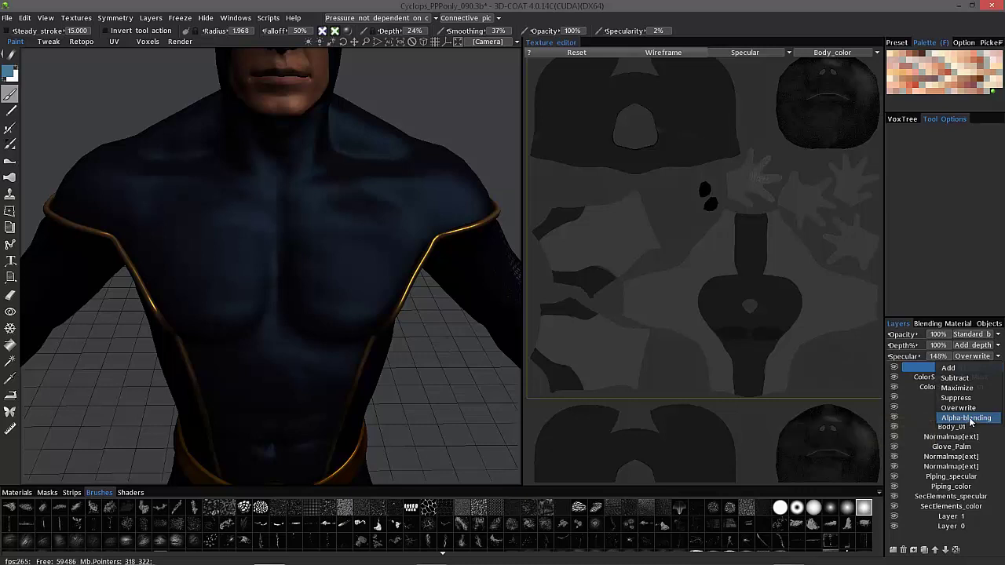
{"action": "left_click_drag", "start_coordinate": [440, 254], "coordinate": [947, 380], "text": "alt"}
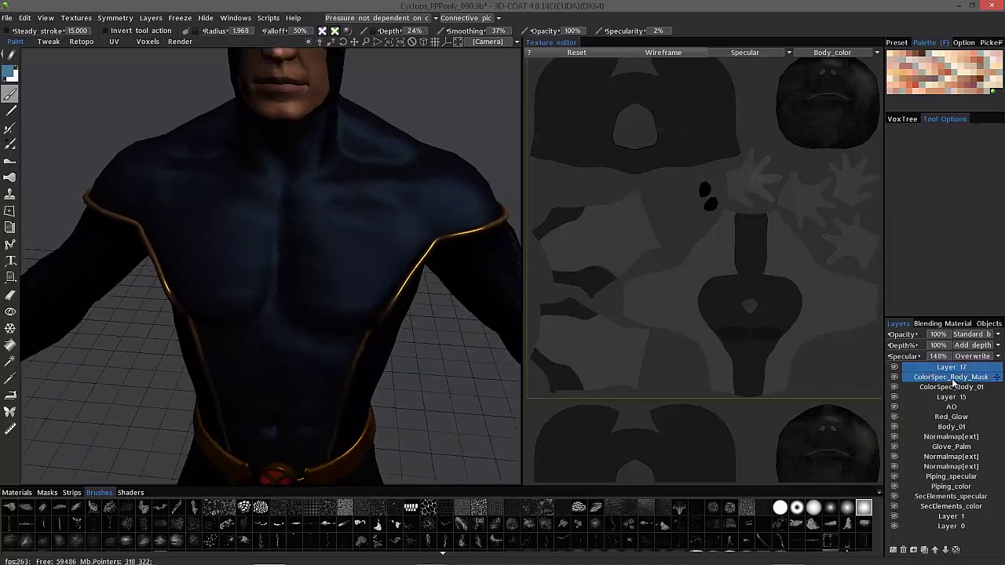
{"action": "left_click", "coordinate": [903, 551]}
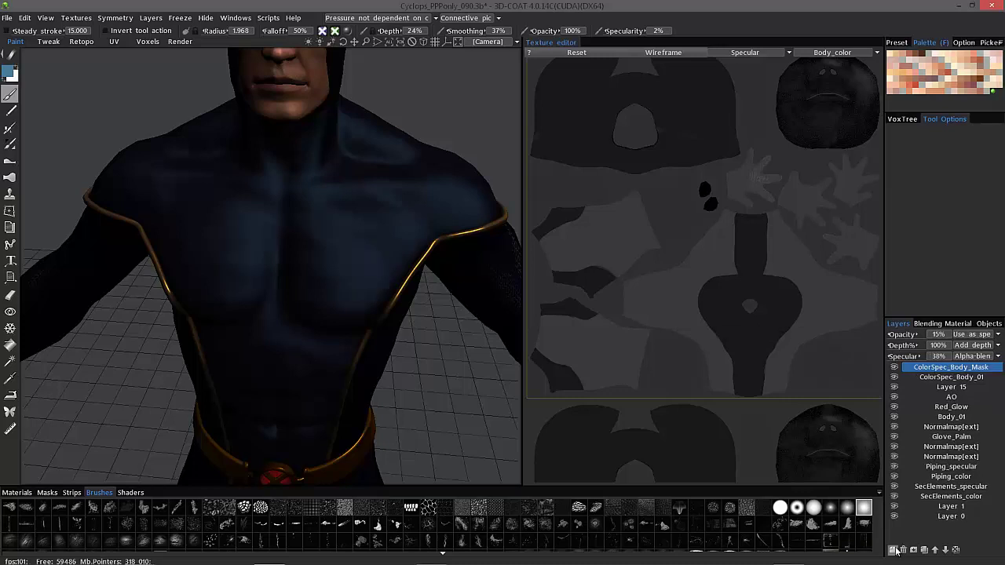
{"action": "key", "text": "ctrl+z"}
{"action": "left_click", "coordinate": [334, 32]}
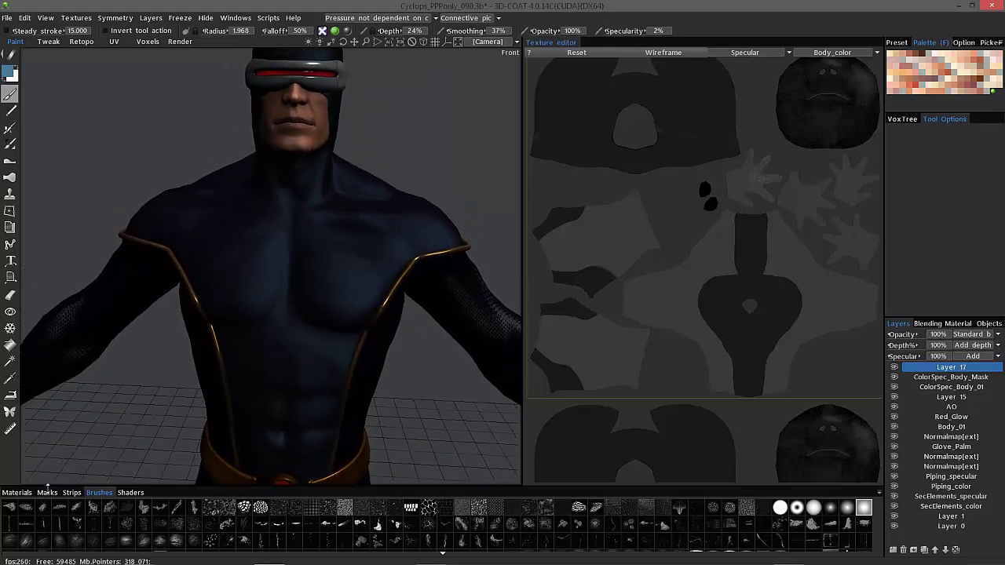
{"action": "left_click", "coordinate": [17, 493]}
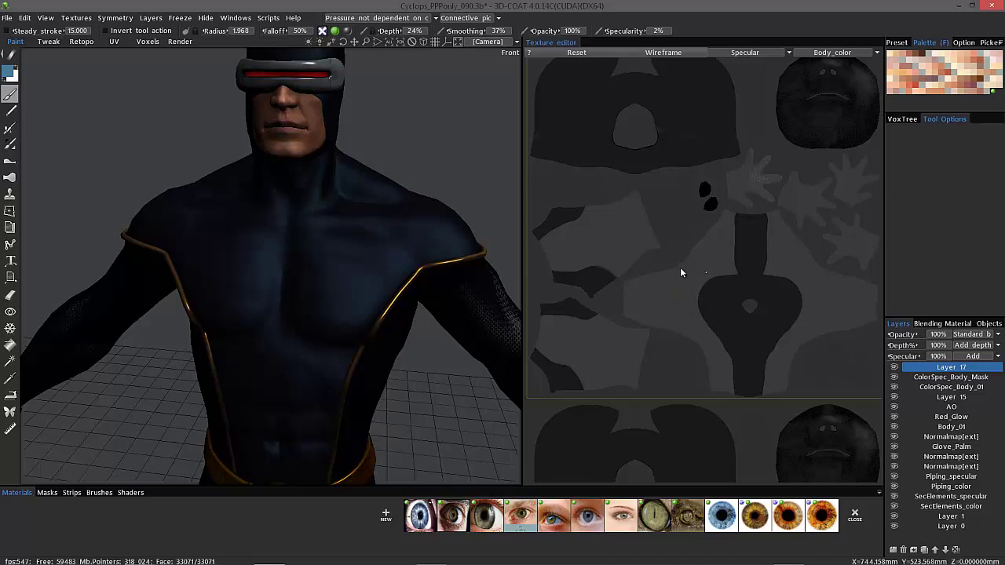
- Raise the brush's specularity to 100% and paint both chest muscles solid blue on the new Layer 17
{"action": "left_click_drag", "start_coordinate": [406, 301], "coordinate": [366, 292], "text": "alt"}
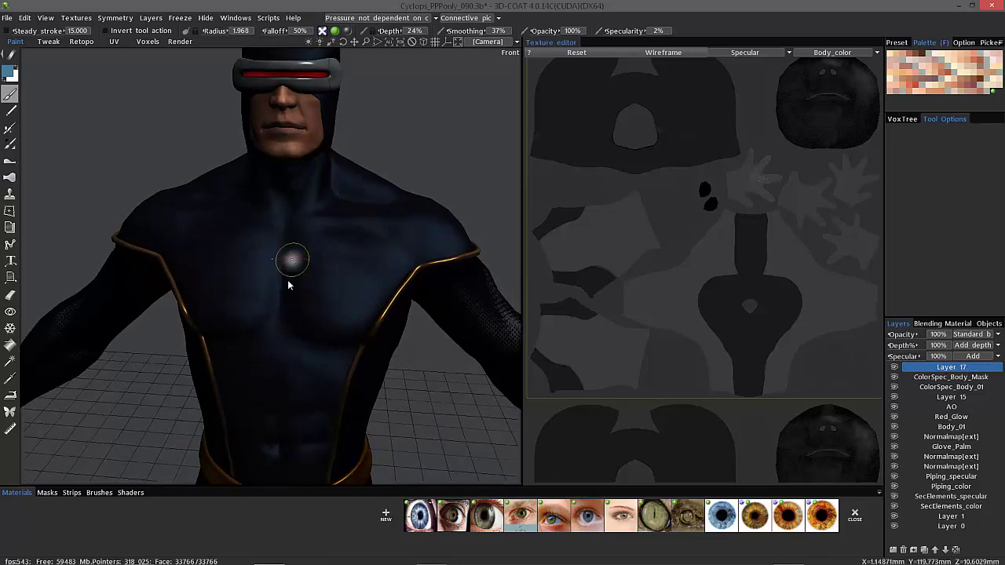
{"action": "left_click_drag", "start_coordinate": [289, 281], "coordinate": [316, 281], "text": "alt"}
{"action": "left_click_drag", "start_coordinate": [479, 302], "coordinate": [350, 269], "text": "alt"}
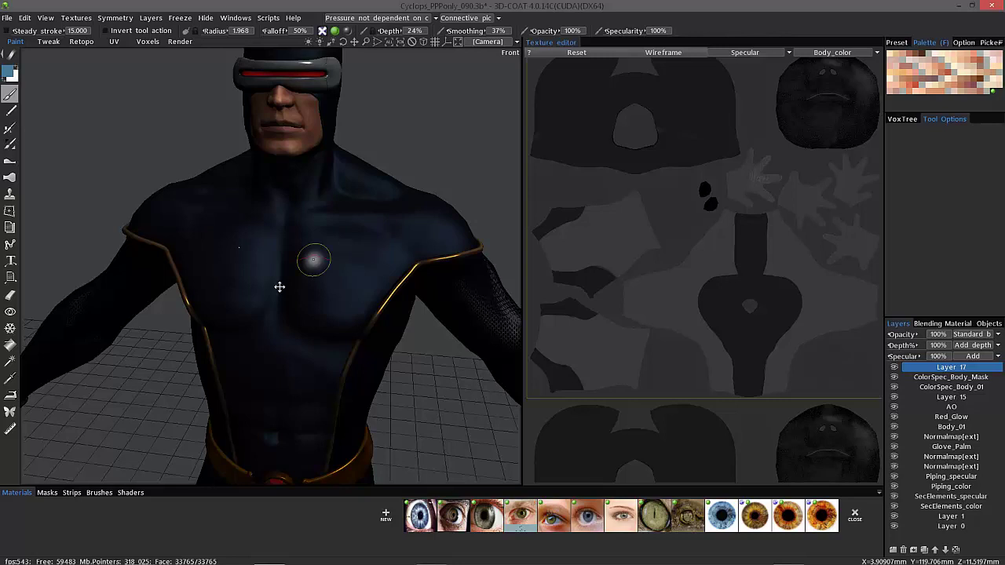
{"action": "left_click_drag", "start_coordinate": [354, 216], "coordinate": [316, 275], "text": "alt"}
{"action": "scroll", "coordinate": [318, 271], "scroll_direction": "up", "scroll_amount": 1}
{"action": "mouse_move", "coordinate": [392, 255]}
{"action": "left_mouse_down"}
{"action": "mouse_move", "coordinate": [348, 238]}
{"action": "mouse_move", "coordinate": [369, 259]}
{"action": "mouse_move", "coordinate": [340, 254]}
{"action": "mouse_move", "coordinate": [346, 279]}
{"action": "mouse_move", "coordinate": [298, 291]}
{"action": "mouse_move", "coordinate": [323, 240]}
{"action": "mouse_move", "coordinate": [290, 262]}
{"action": "mouse_move", "coordinate": [381, 237]}
{"action": "mouse_move", "coordinate": [377, 288]}
{"action": "left_mouse_up"}
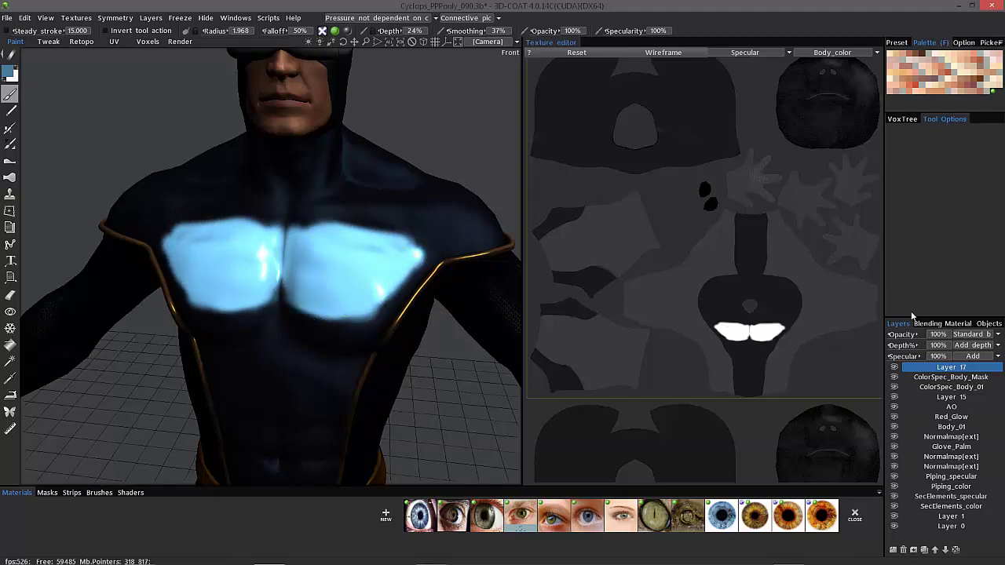
- Set Layer 17's colour blending to Use as specular color and lower its opacity to 0%
{"action": "left_click", "coordinate": [971, 336]}
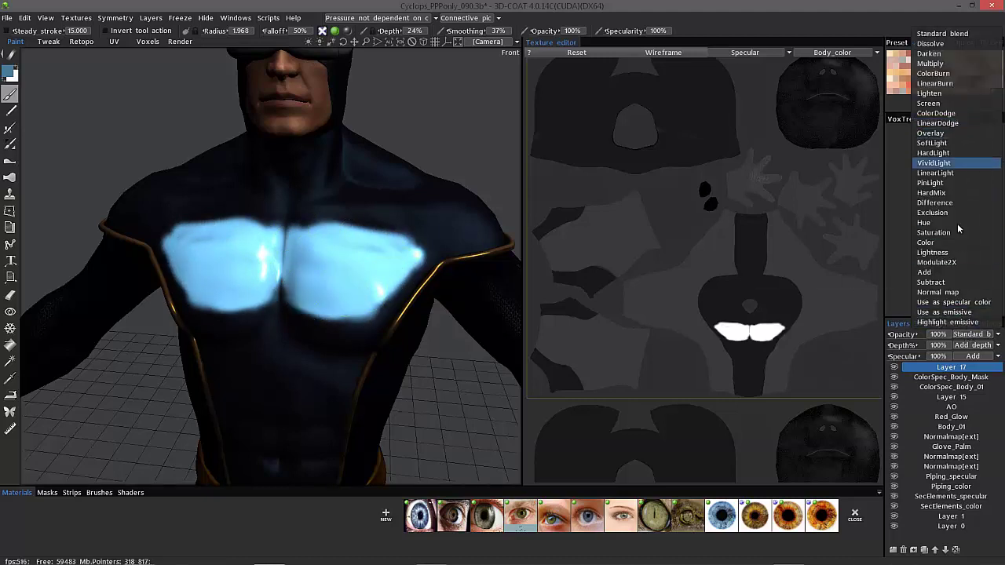
{"action": "left_click", "coordinate": [942, 310]}
{"action": "mouse_move", "coordinate": [476, 225]}
{"action": "left_mouse_down", "text": "alt"}
{"action": "mouse_move", "coordinate": [489, 353]}
{"action": "mouse_move", "coordinate": [473, 228]}
{"action": "left_mouse_up", "text": "alt"}
{"action": "left_click_drag", "start_coordinate": [461, 311], "coordinate": [443, 292], "text": "alt"}
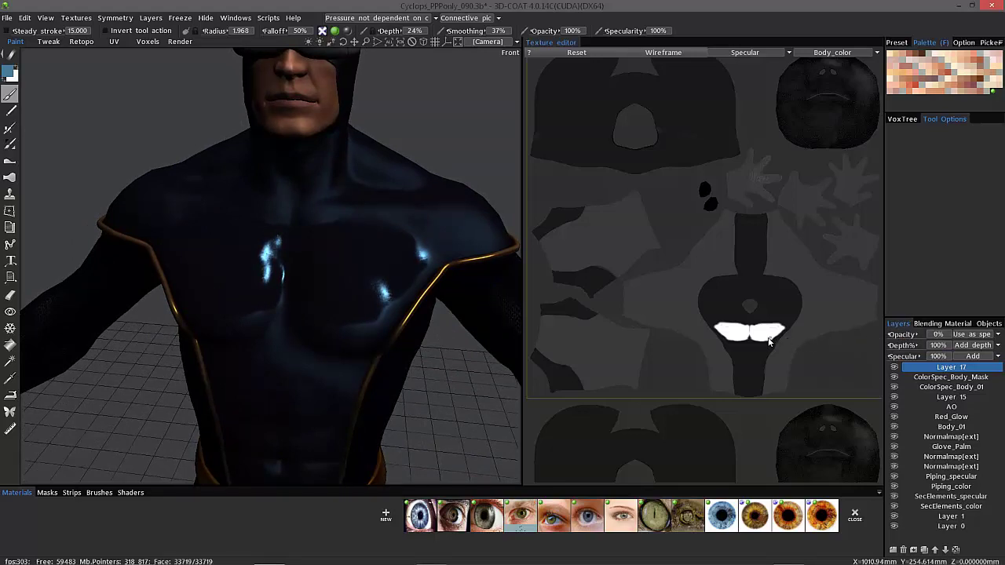
{"action": "right_click_drag", "start_coordinate": [398, 339], "coordinate": [390, 249], "text": "shift"}
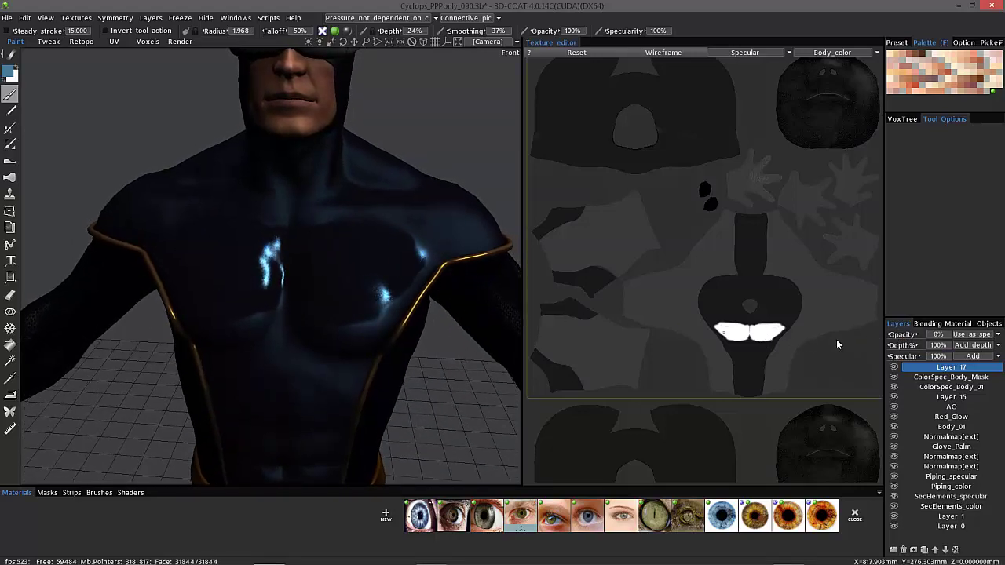
- Set Layer 17's specular blending to Alpha-blending and adjust its opacity, leaving it at 0%
{"action": "left_click", "coordinate": [974, 356]}
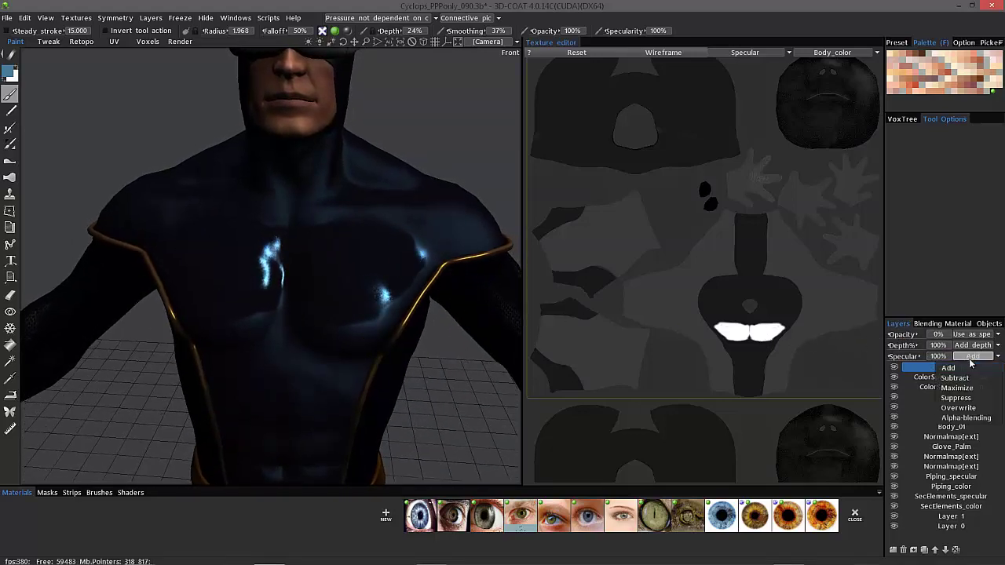
{"action": "left_click", "coordinate": [969, 418]}
{"action": "left_click_drag", "start_coordinate": [430, 369], "coordinate": [470, 375], "text": "alt"}
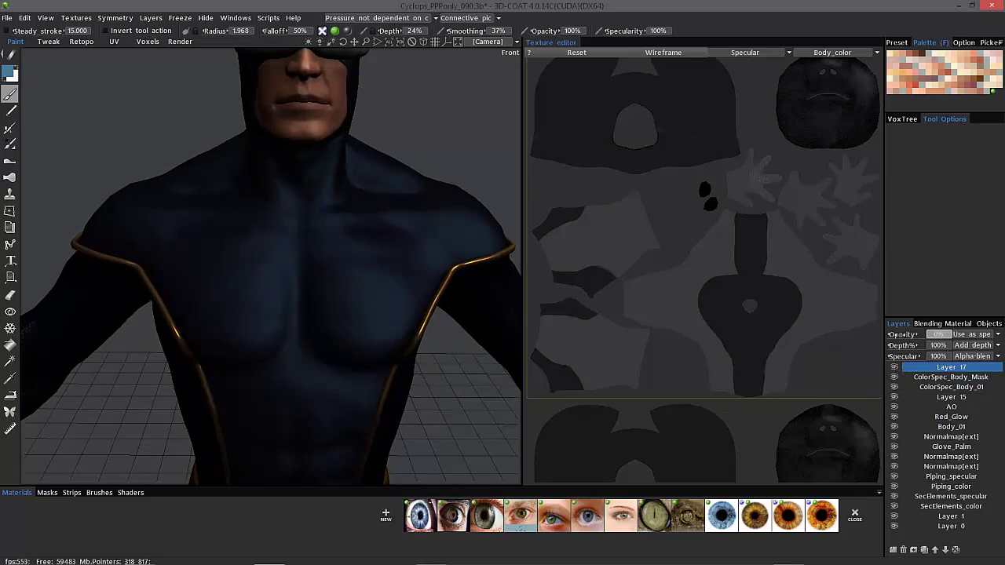
{"action": "left_click_drag", "start_coordinate": [911, 335], "coordinate": [839, 339]}
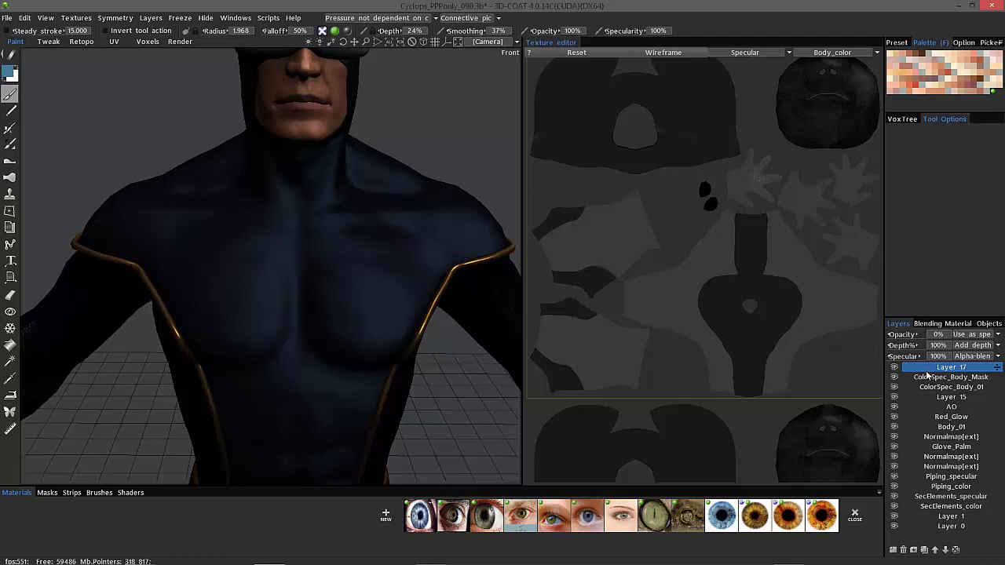
{"action": "key", "text": "Home"}
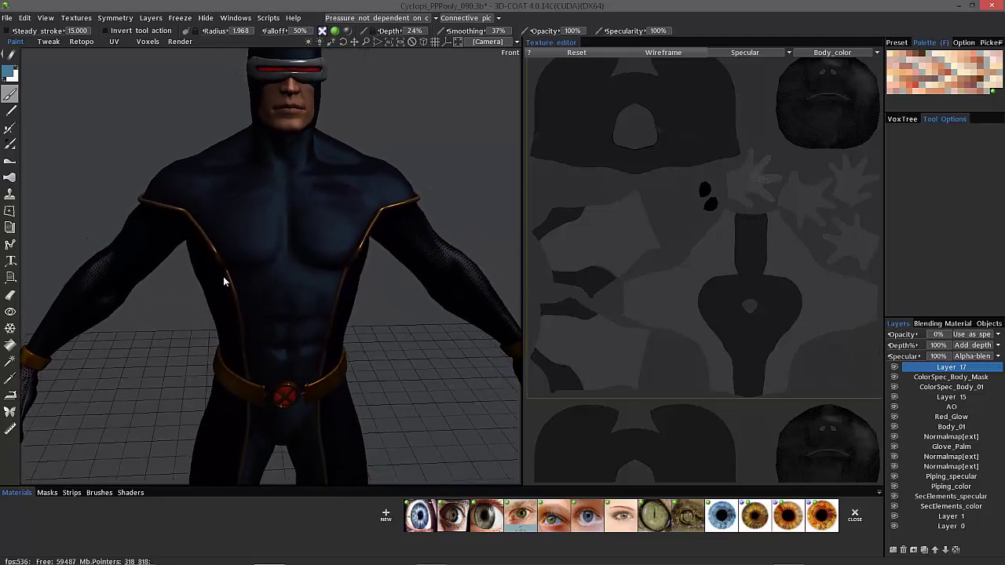
{"action": "mouse_move", "coordinate": [223, 277]}
{"action": "left_mouse_down", "text": "alt"}
{"action": "mouse_move", "coordinate": [274, 279]}
{"action": "mouse_move", "coordinate": [233, 292]}
{"action": "mouse_move", "coordinate": [289, 247]}
{"action": "mouse_move", "coordinate": [246, 312]}
{"action": "left_mouse_up", "text": "alt"}
{"action": "middle_click_drag", "start_coordinate": [240, 321], "coordinate": [242, 295], "text": "alt"}
{"action": "right_click_drag", "start_coordinate": [241, 294], "coordinate": [247, 291], "text": "alt"}
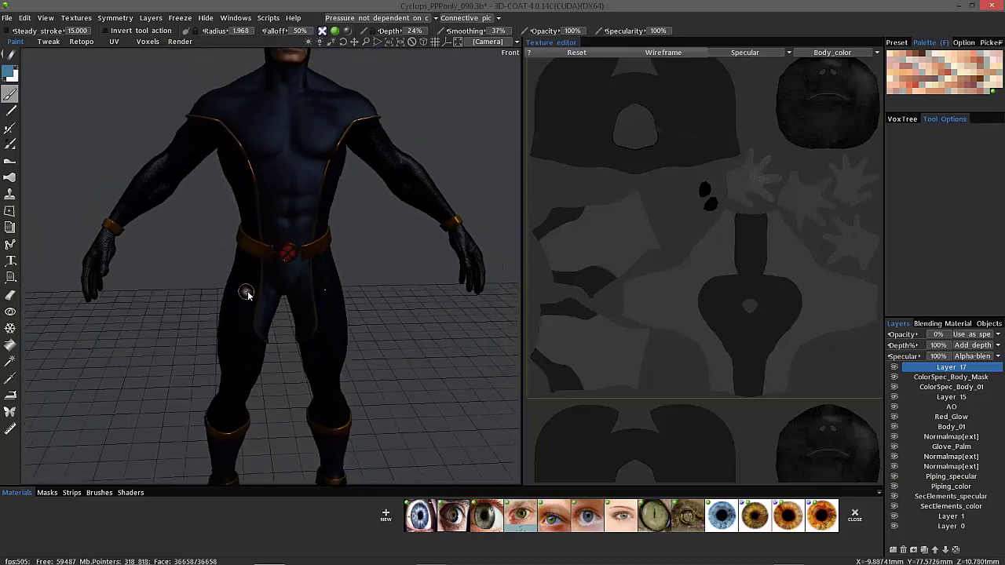